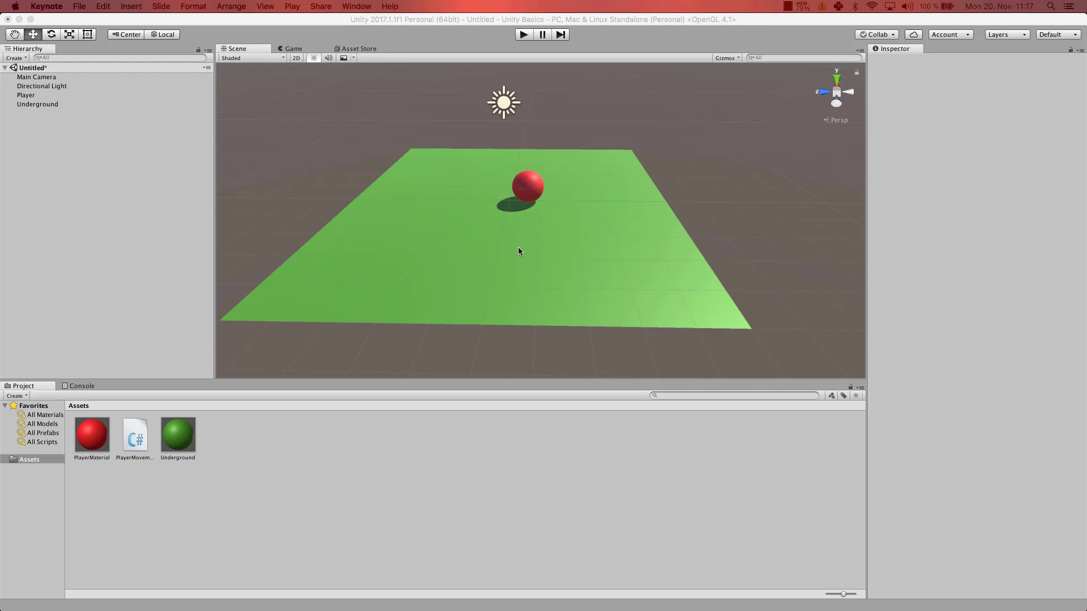
Save the untitled scene as Main in the Assets folder.
click(487, 249)
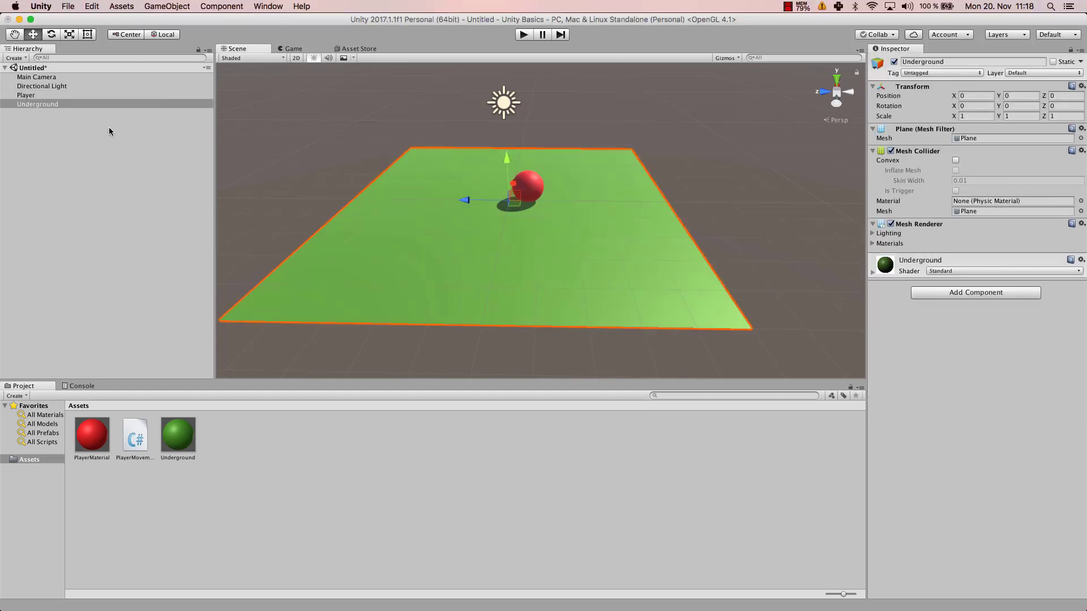
key(super+s)
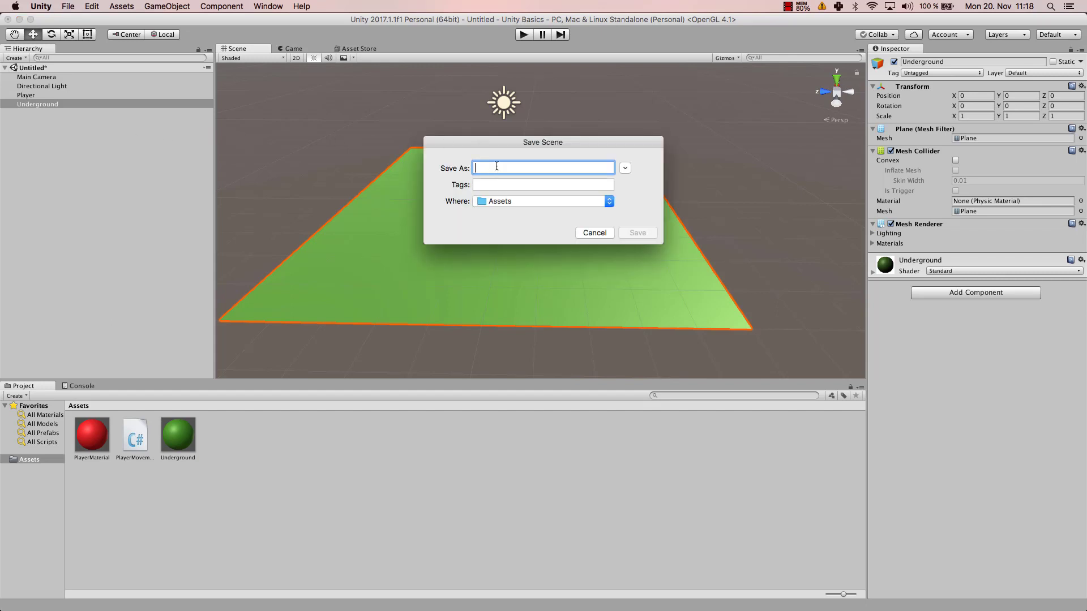
text(m)
key(BackSpace)
text(Main)
key(Return)
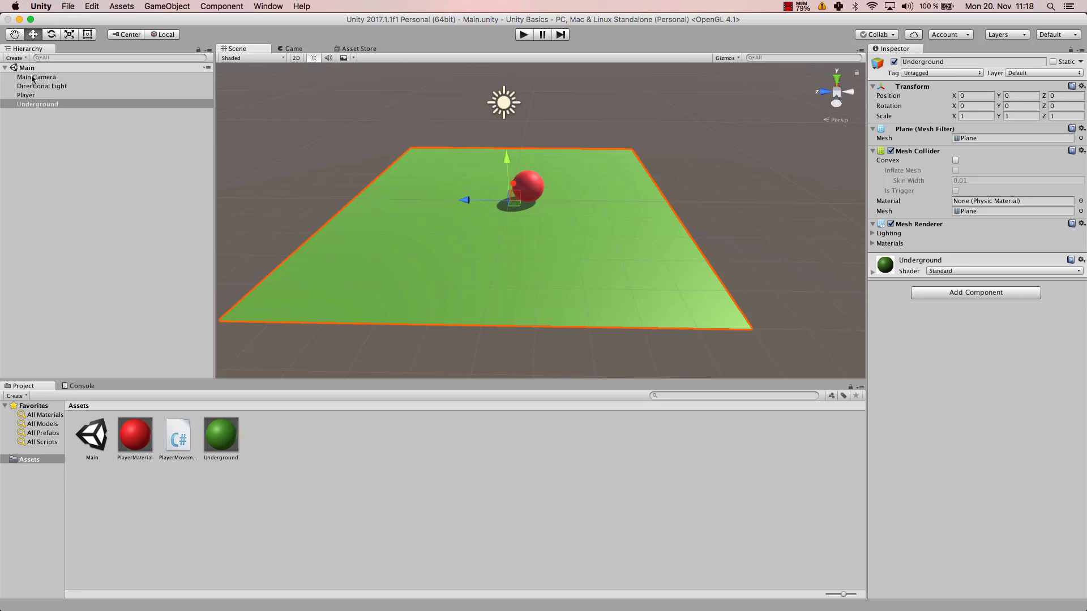
Check the Main scene file among the project assets and save the open scene again.
click(115, 521)
click(93, 447)
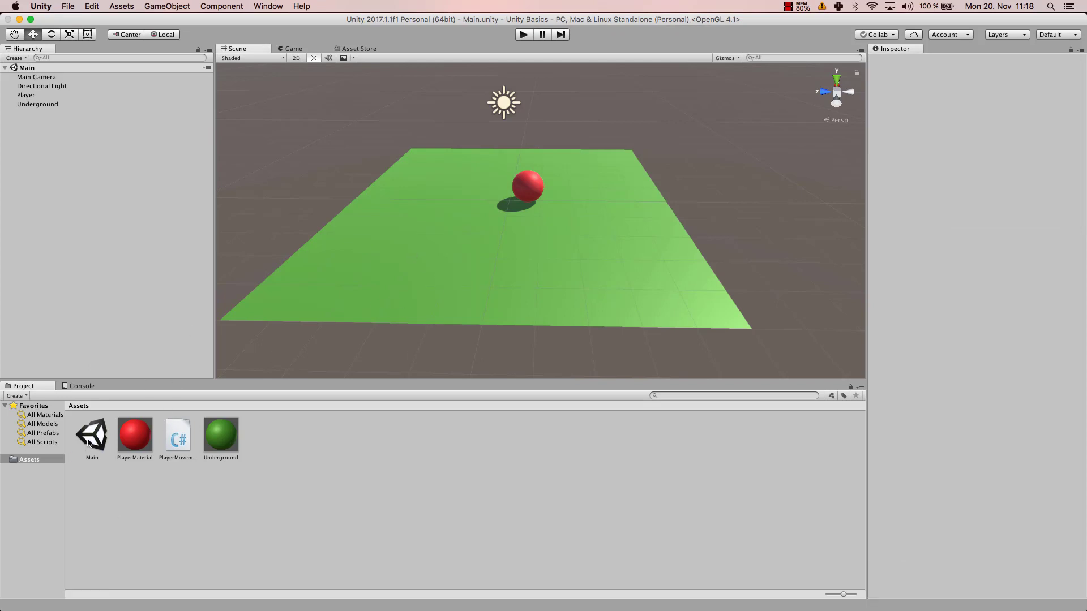
click(446, 434)
click(66, 7)
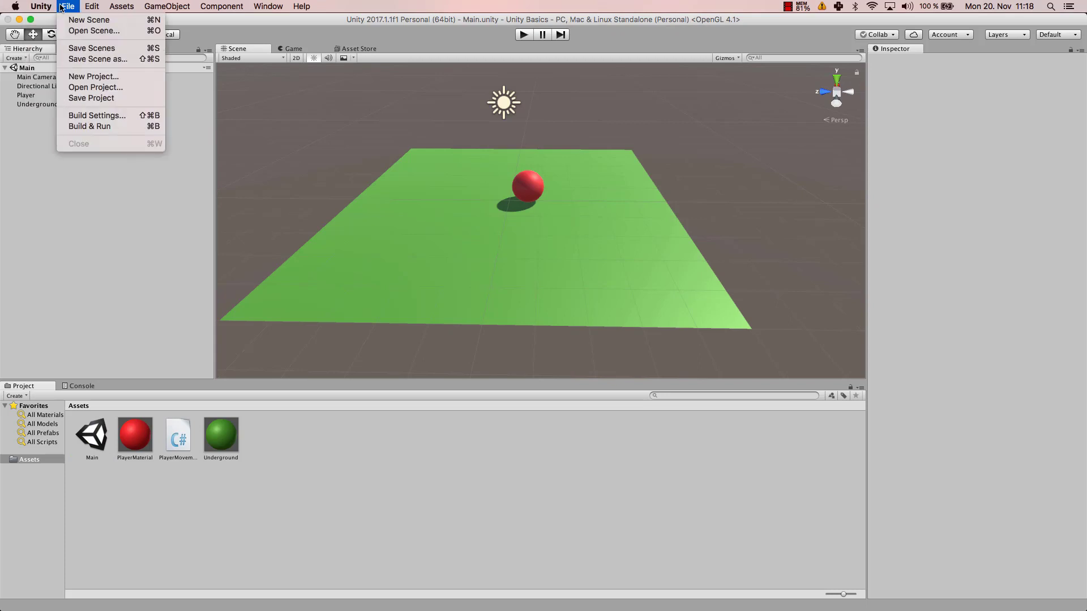
click(92, 49)
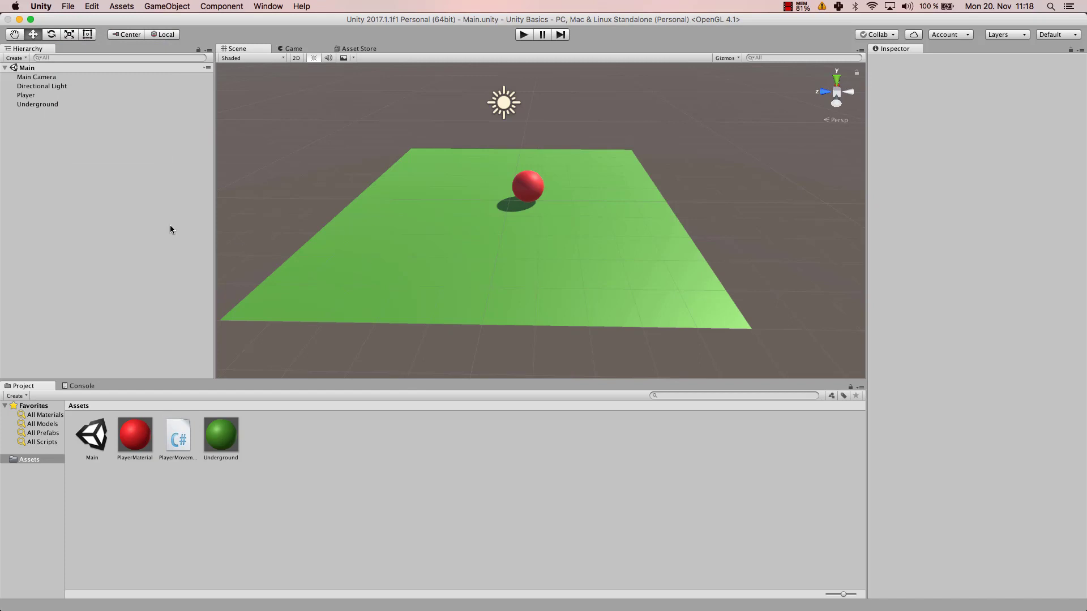
Examine the Rigidbody mass setting of the Player sphere.
click(57, 95)
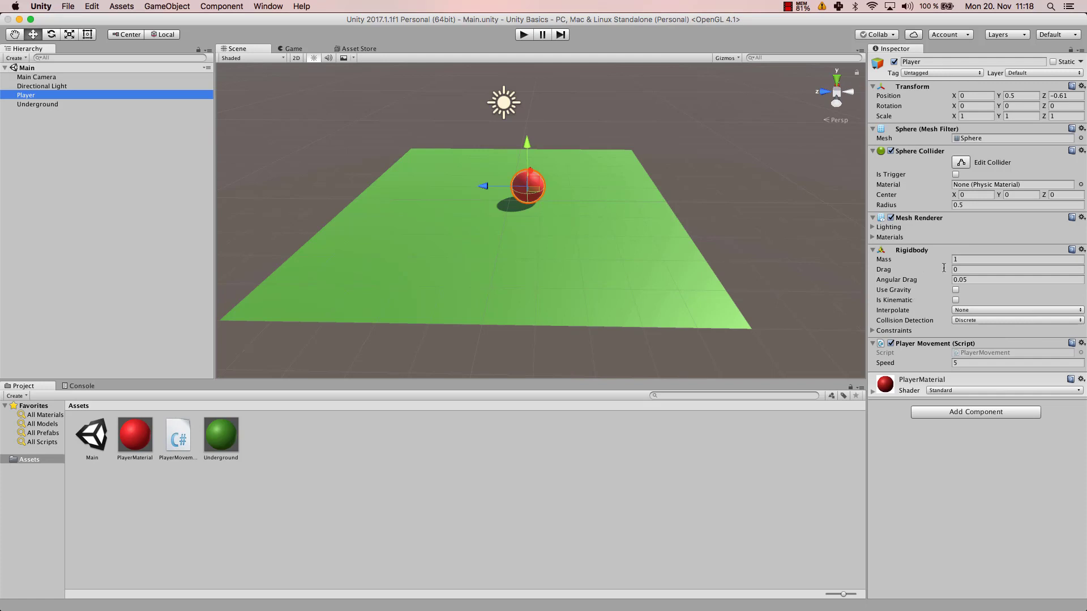
click(964, 260)
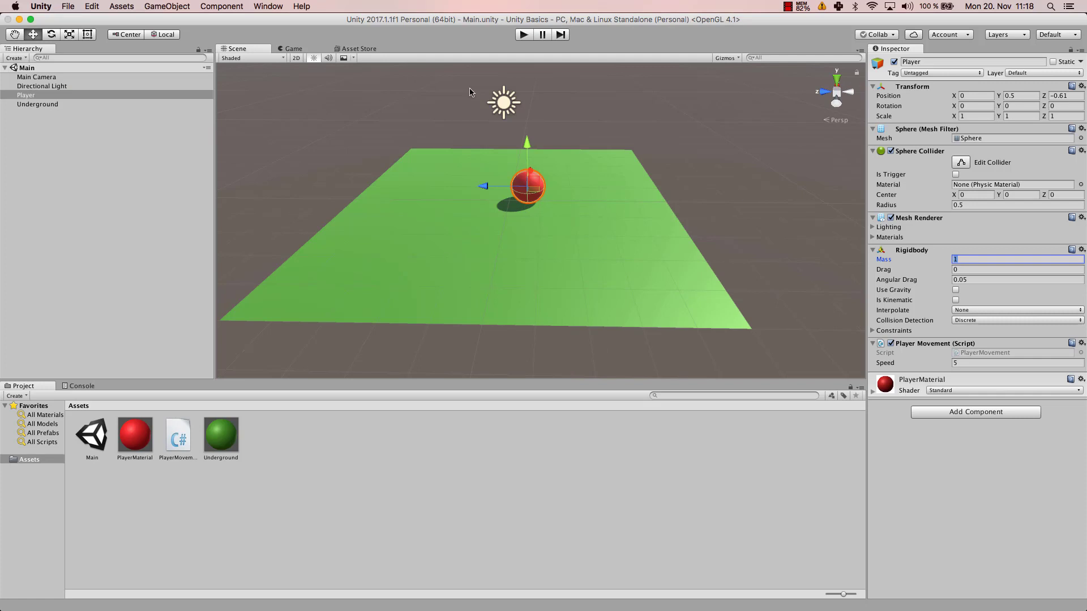
Scale the Underground plane to 5 in X, 1 in Y and 5 in Z.
click(39, 105)
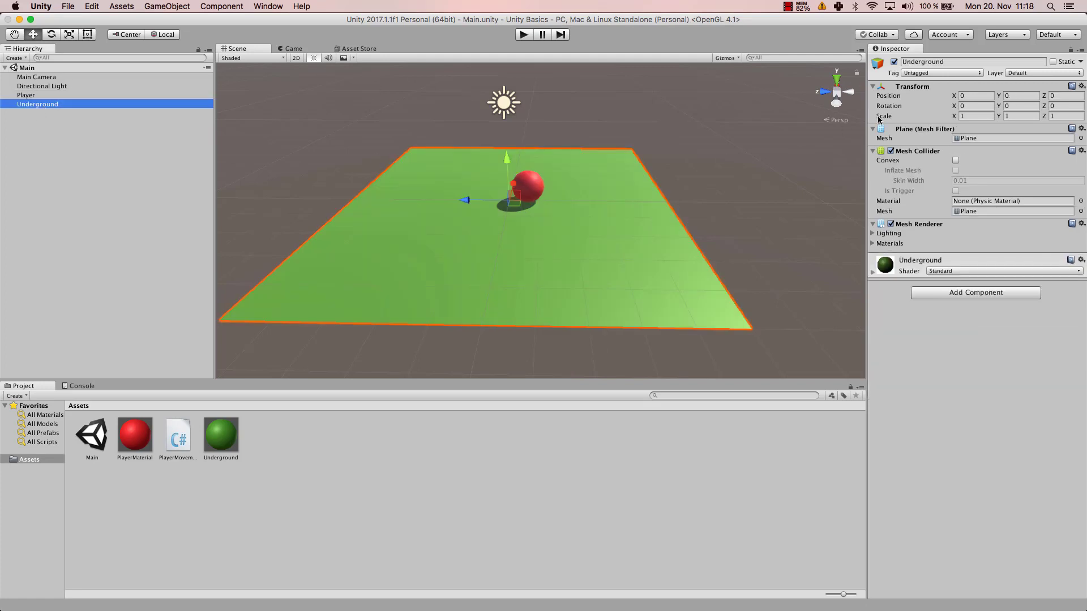
click(991, 115)
text(5)
key(Tab)
text(5)
click(1056, 118)
text(5)
click(1010, 116)
text(1)
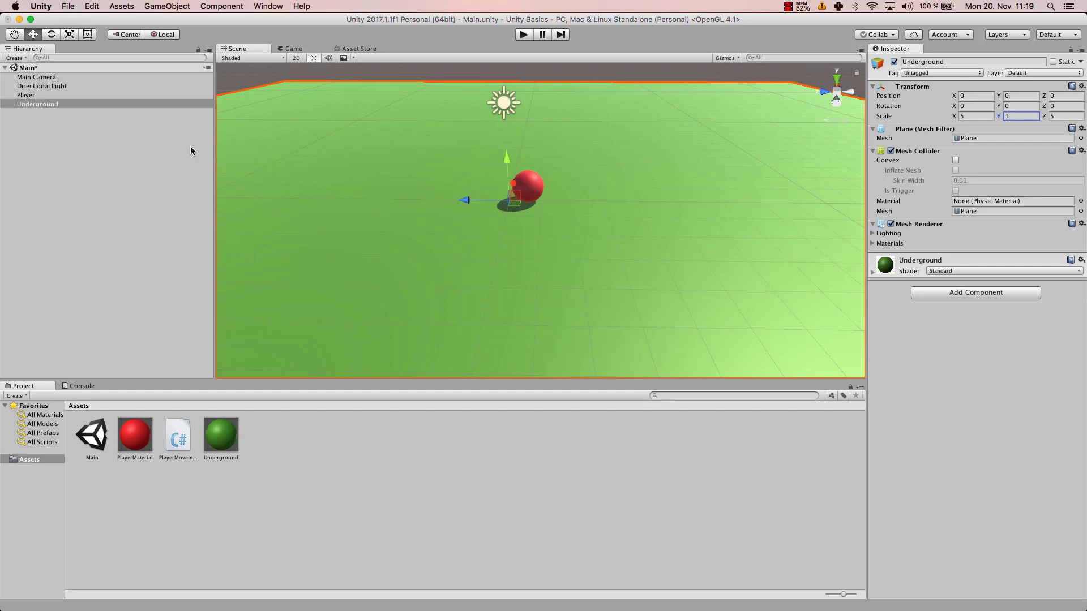
Show the game view and switch the editor to the DP Layout arrangement.
click(291, 49)
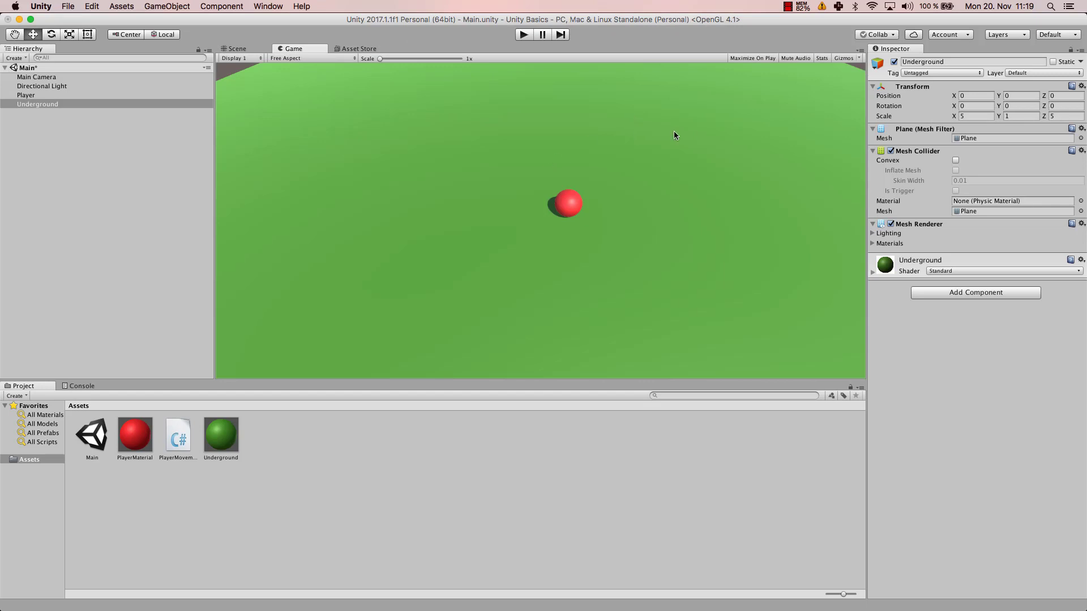
click(1056, 35)
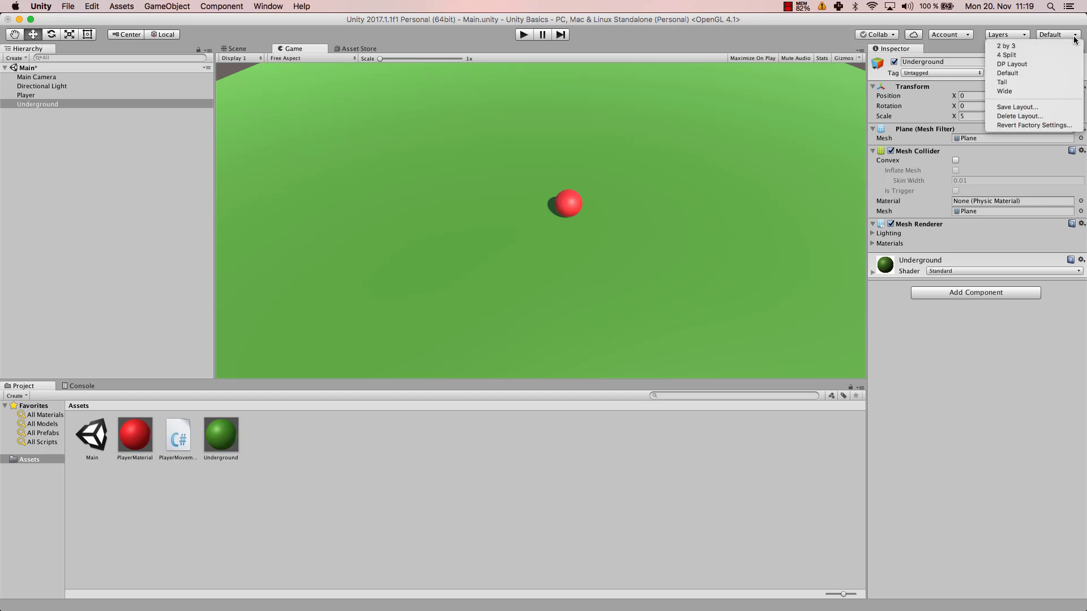
click(1013, 64)
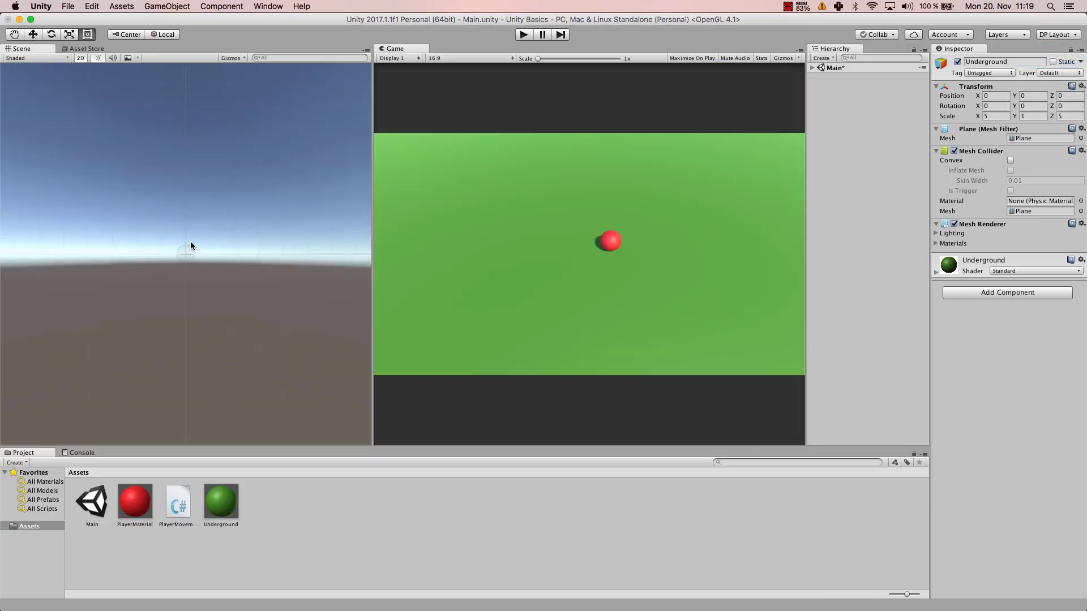
Turn off 2D mode in the scene view and show the Player and plane at an angle with the Move tool active.
scroll(193, 246, down, 8)
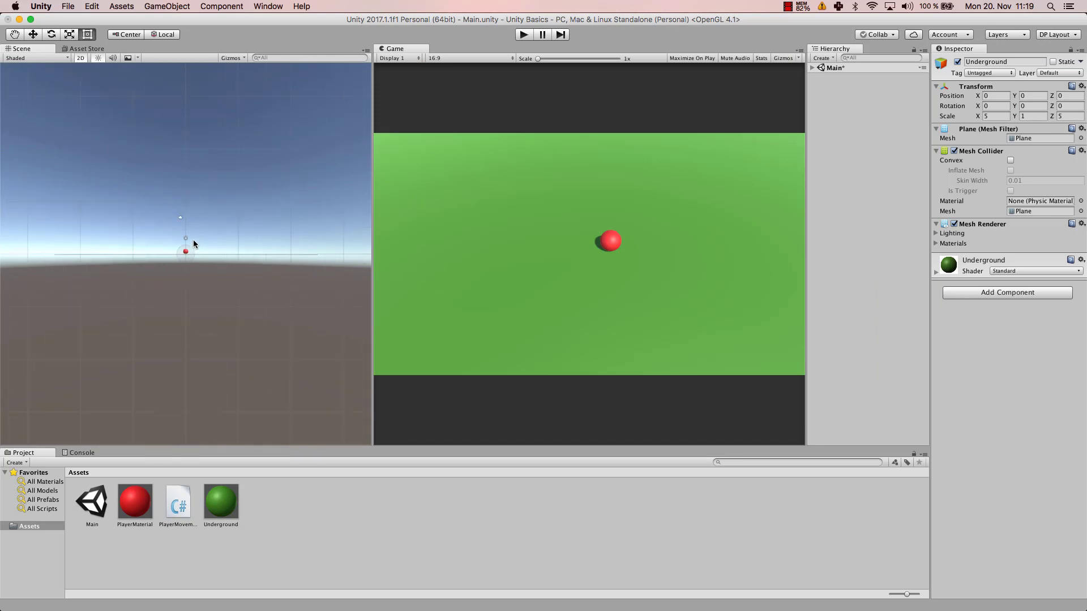
scroll(196, 240, up, 5)
key(w)
middle_drag(197, 198, 195, 284)
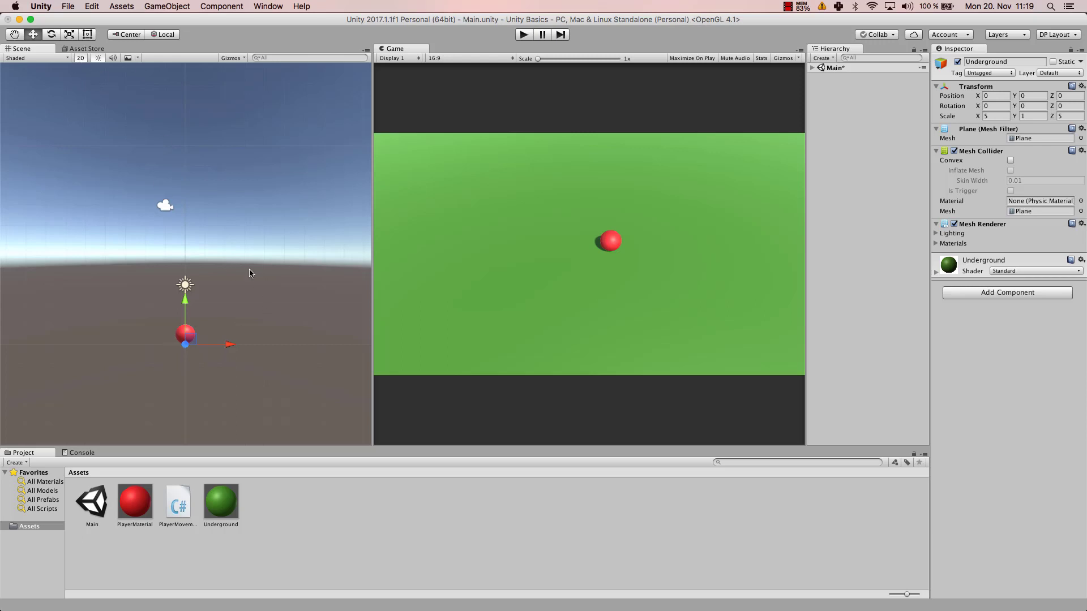
mouse_move(250, 270)
middle_down()
mouse_move(252, 218)
mouse_move(250, 253)
middle_up()
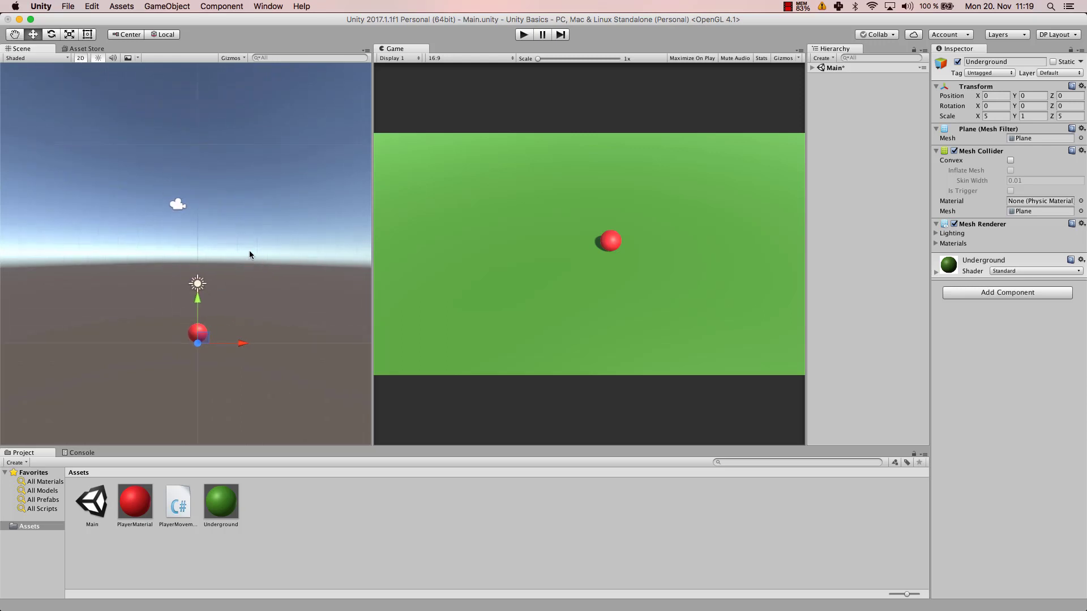
click(80, 58)
alt+drag(135, 156, 158, 249)
right_drag(306, 182, 220, 135)
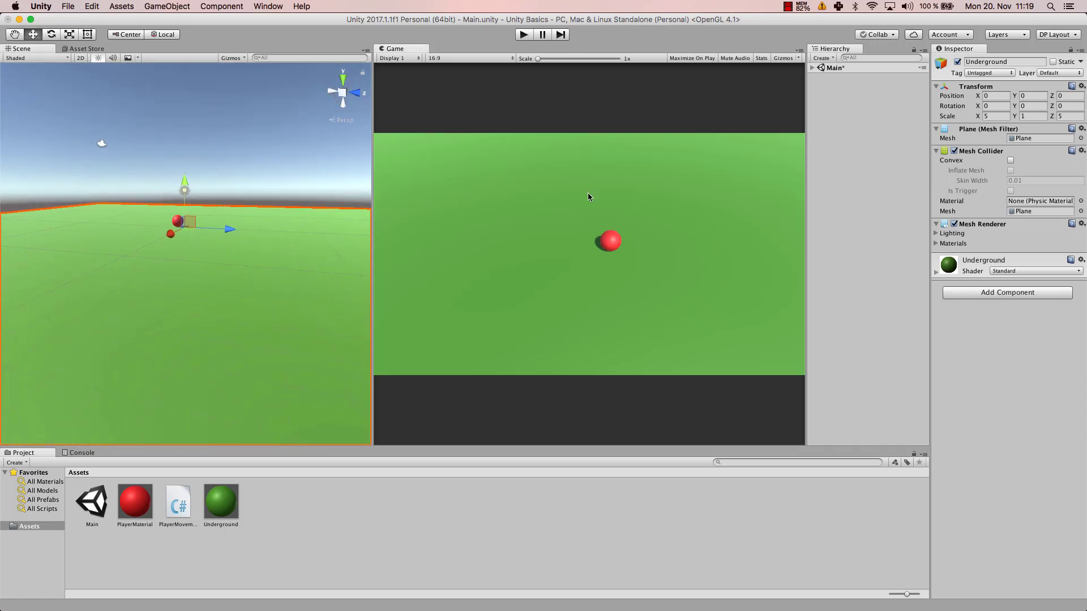
Run the game and steer the Player sphere forward, back and sideways to test its movement.
click(524, 35)
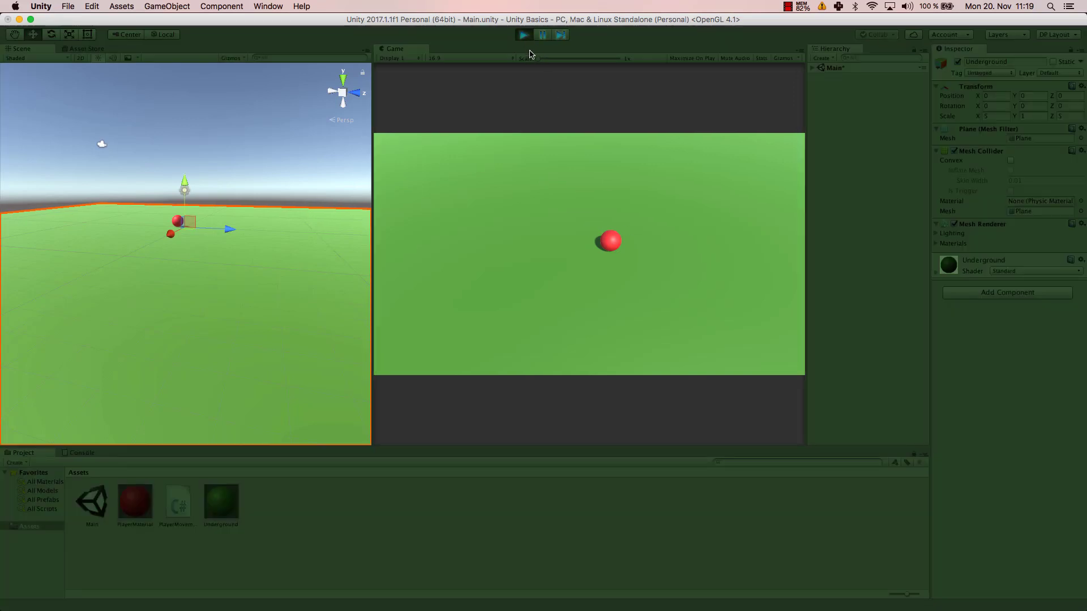
key(w)
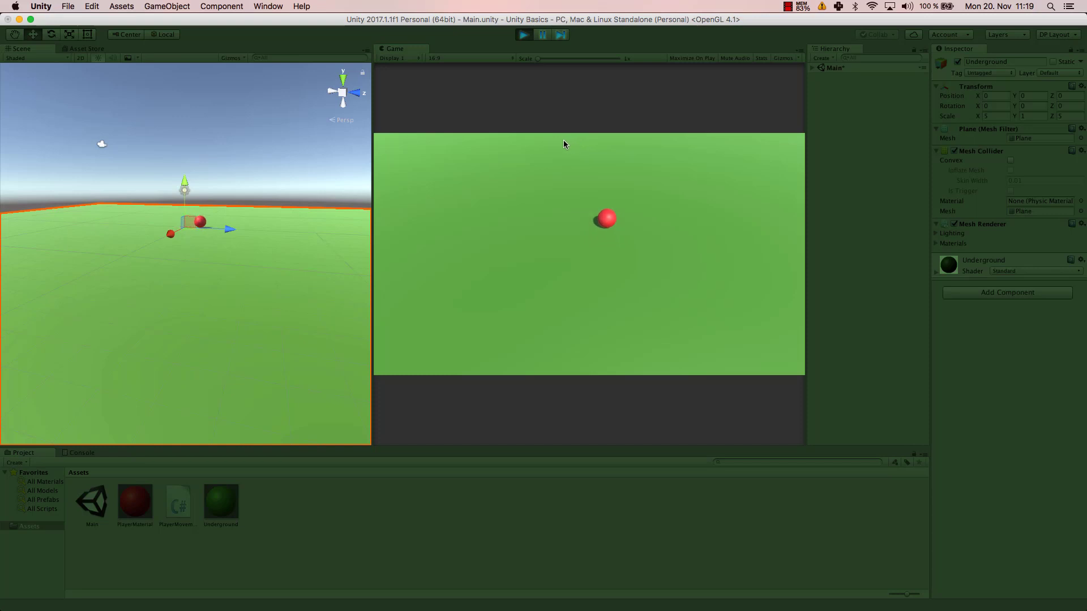
key(a)
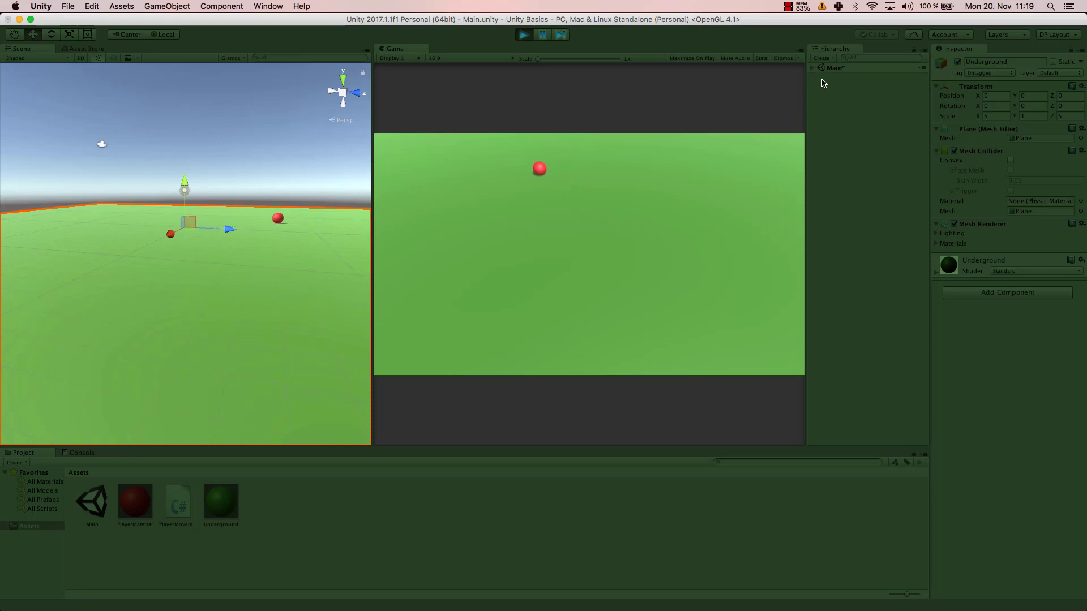
click(588, 176)
key(s)
key(d)
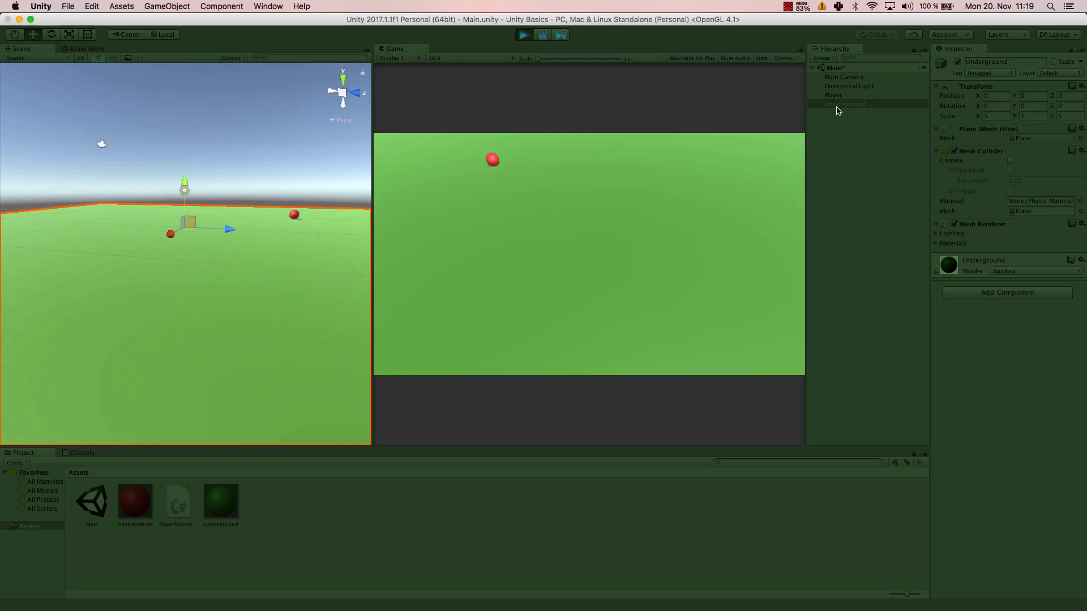
Set the Player's Rigidbody mass to 2000 while the game is running and stop the game.
click(835, 96)
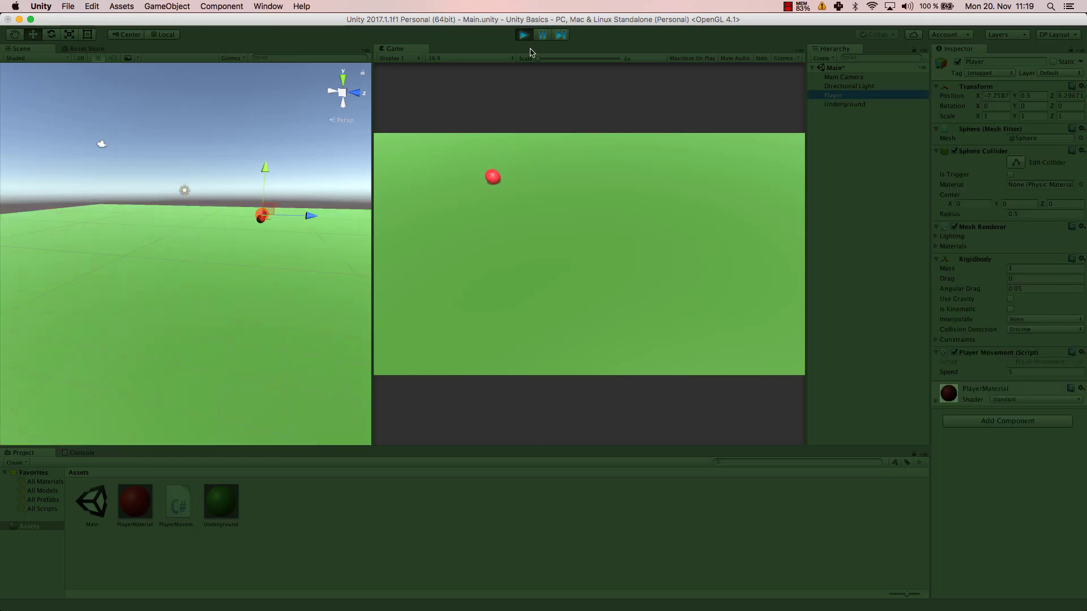
click(1017, 269)
text(2000)
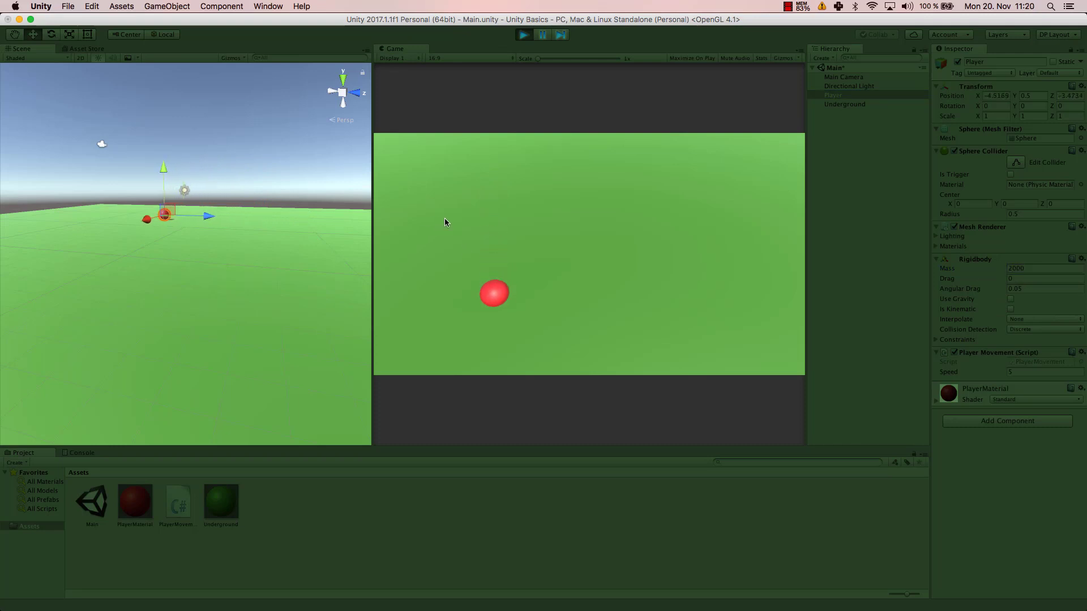
click(535, 231)
click(522, 38)
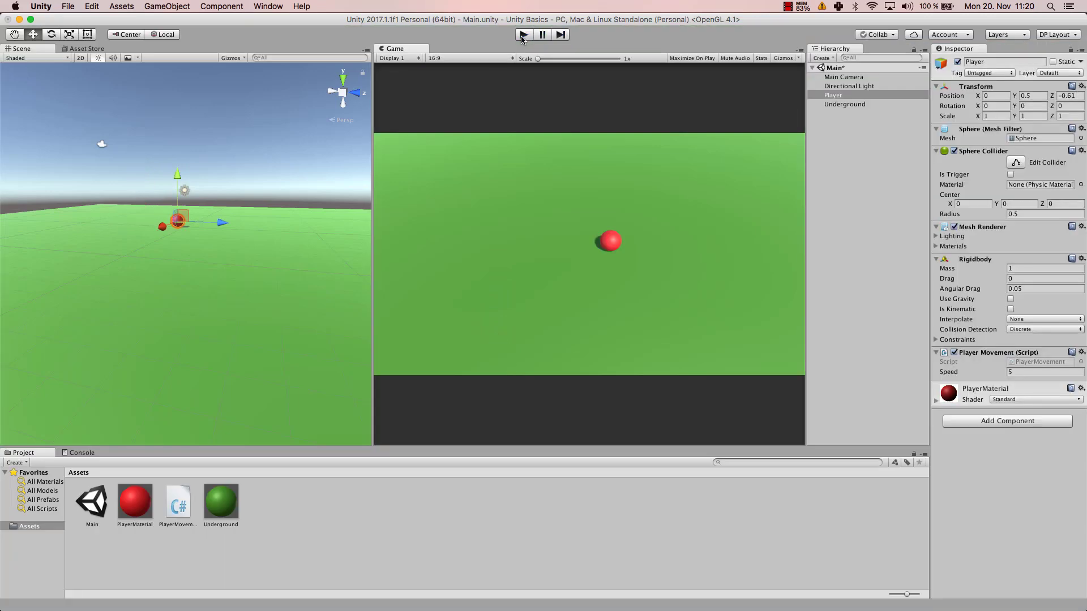
Set the Player's Rigidbody mass to 2000 outside play mode and run the game.
click(1033, 269)
text(2000)
click(523, 35)
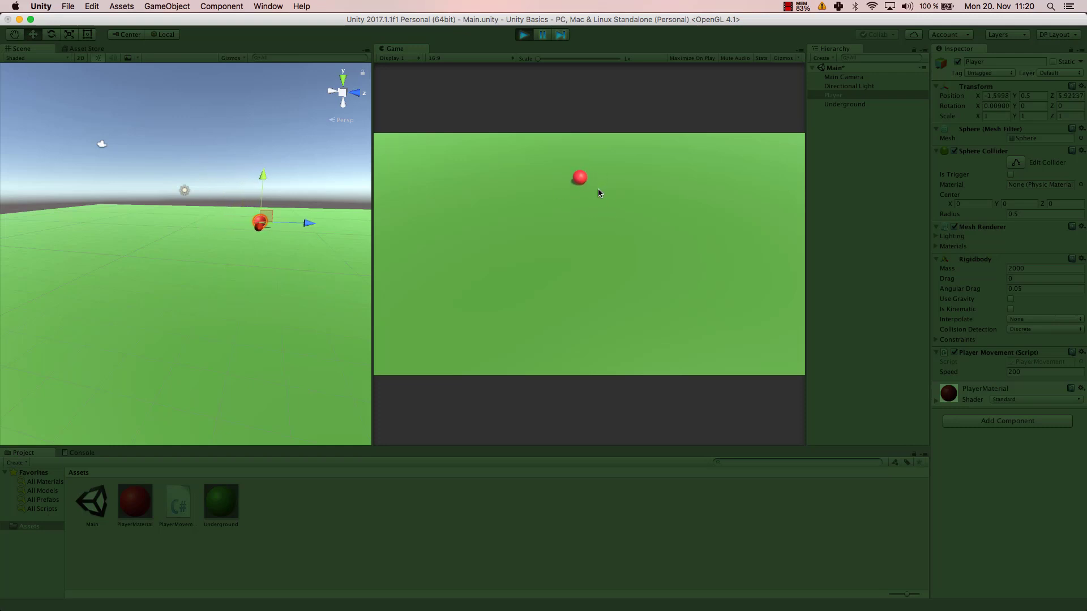
Set the Player's Rigidbody mass to 1 during play, test steering the sphere, and stop the game.
click(1042, 270)
text(1)
click(565, 282)
key(s)
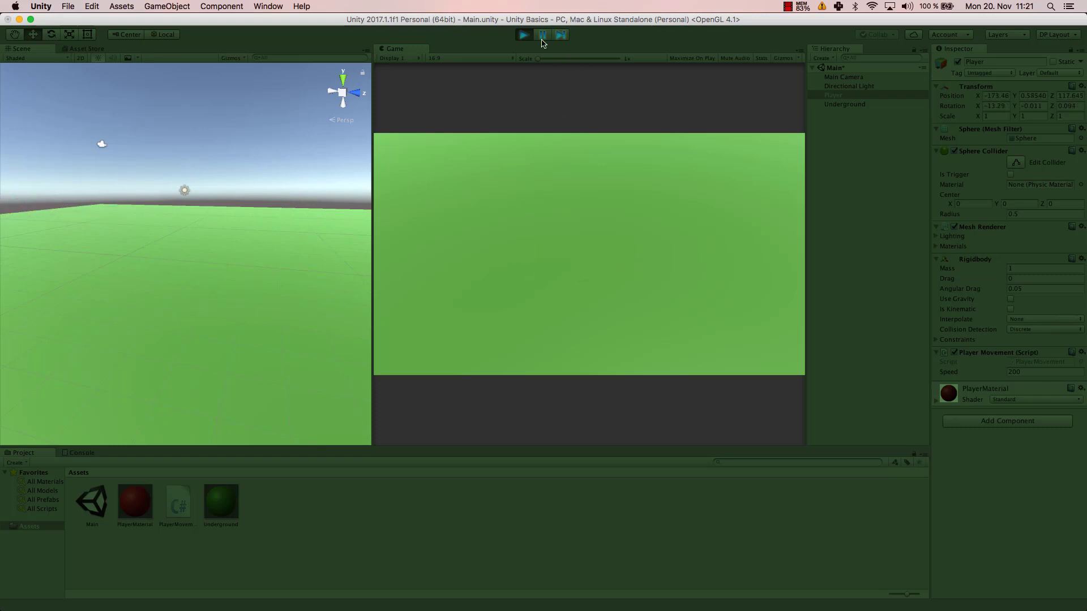
click(523, 35)
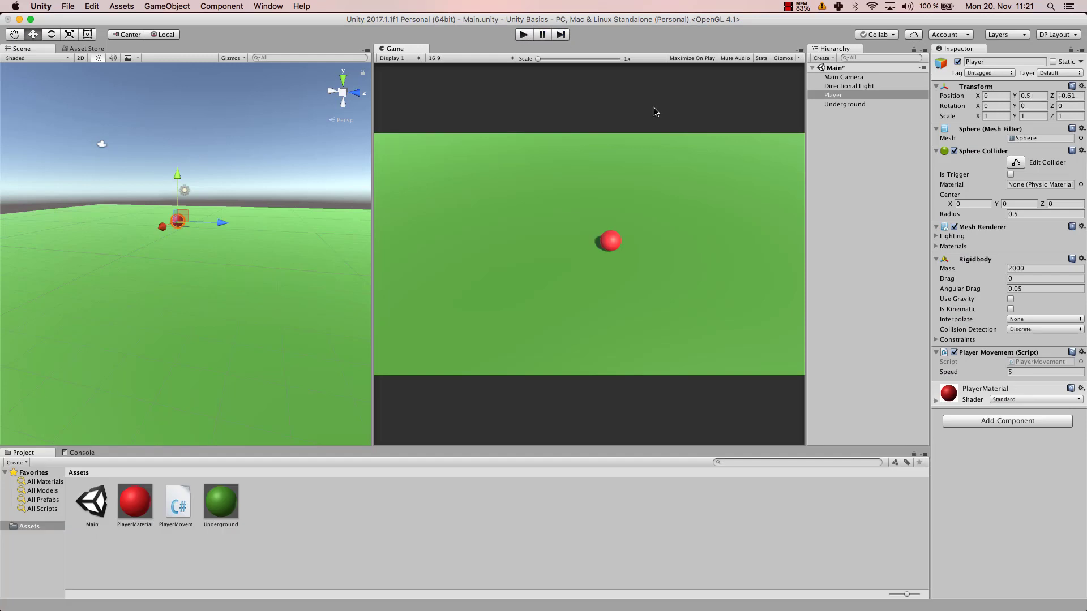
Set the Player's Rigidbody mass to 1 and its Player Movement speed to 50, and run the game.
click(1036, 270)
text(1)
click(1019, 373)
click(524, 35)
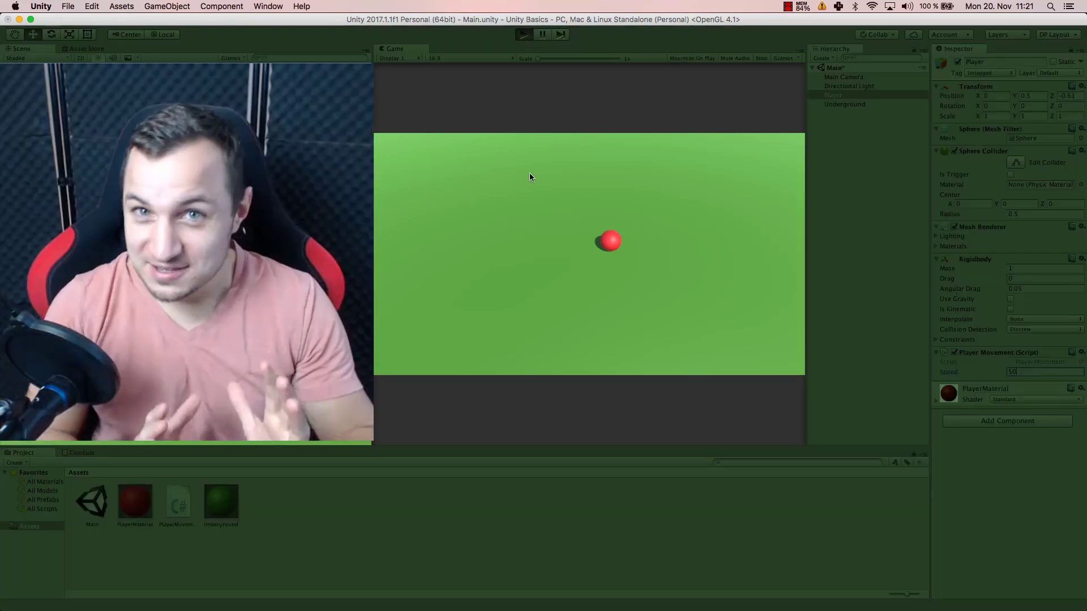
Steer the Player sphere around the plane in all directions to examine how it accelerates and changes direction.
key(w)
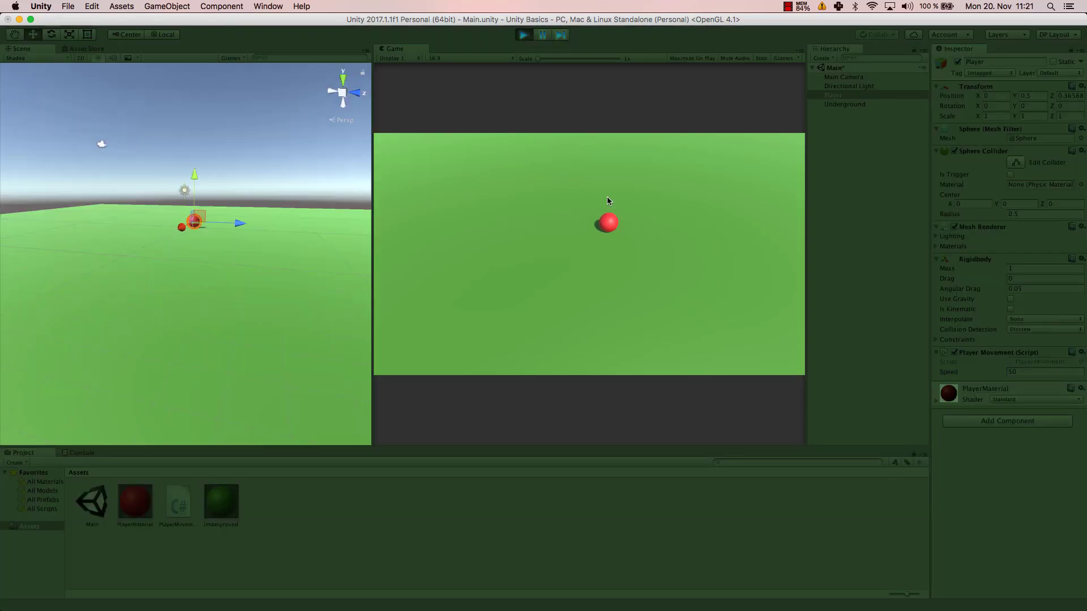
key(a)
key(s)
key(d)
key(s)
key(a)
key(w)
key(d)
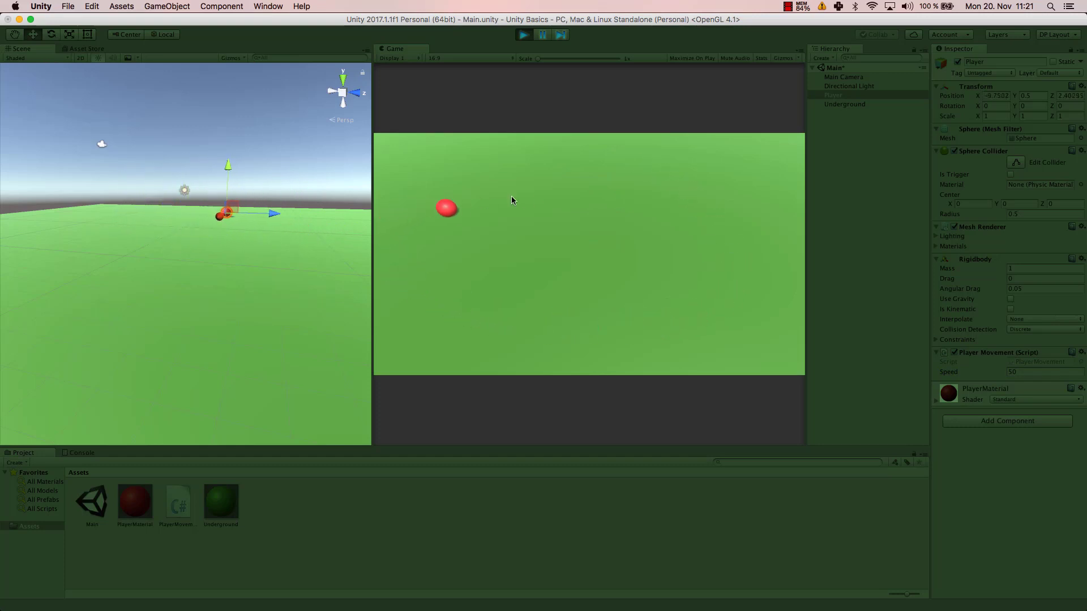
key(a)
key(w)
key(a)
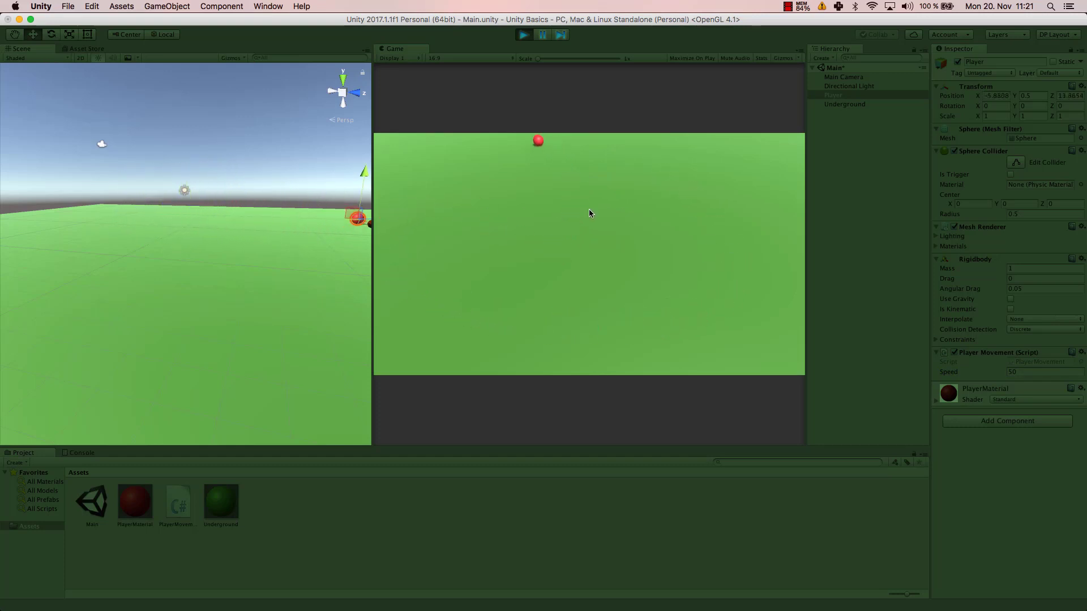
key(d)
key(s)
key(a)
key(w)
key(d)
key(s)
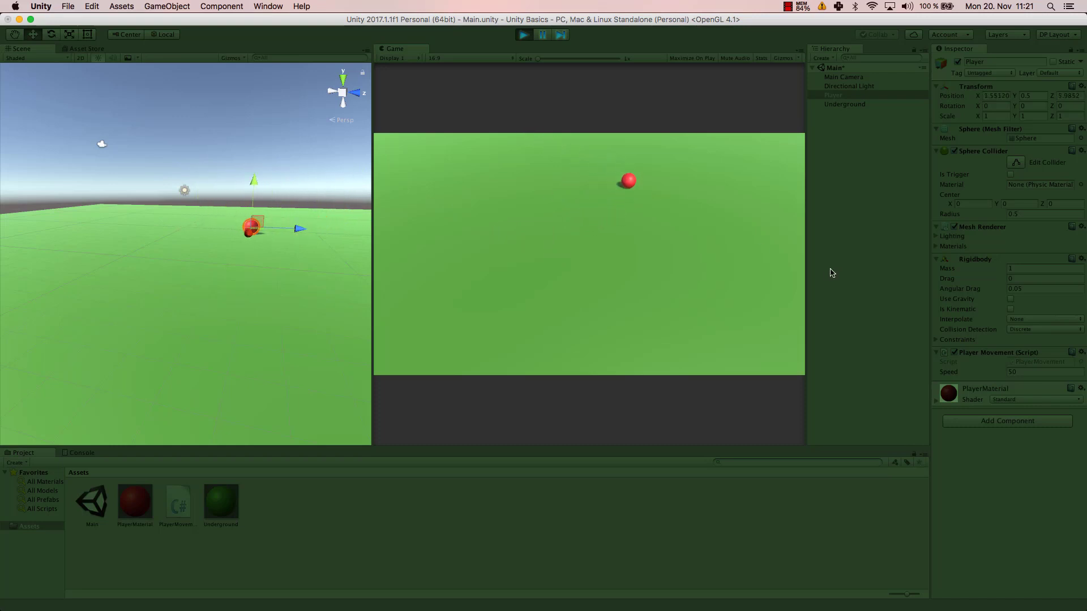
key(Left)
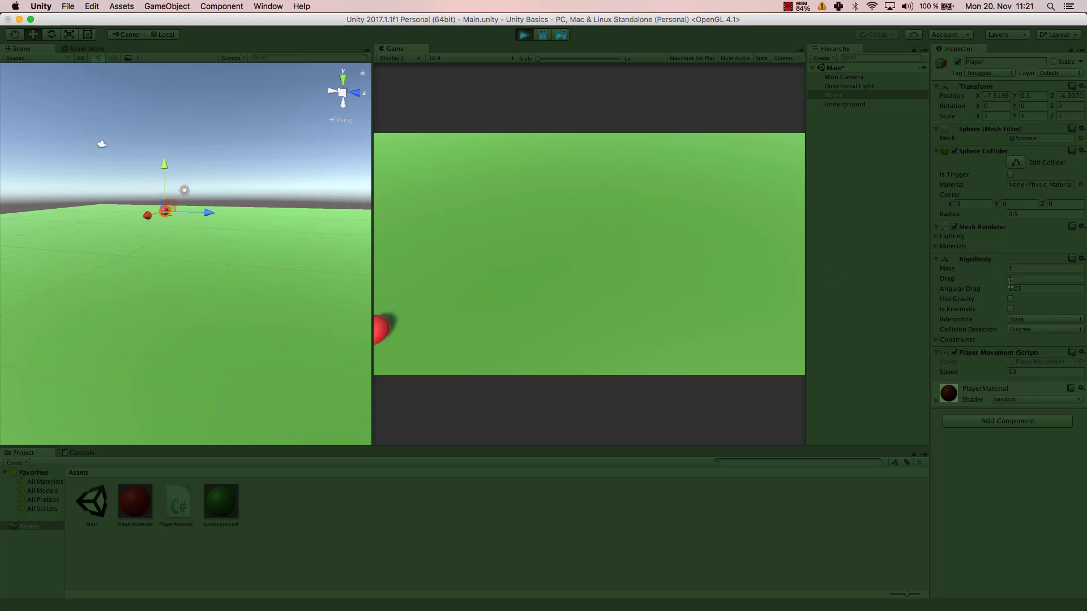
key(w)
key(d)
key(a)
key(s)
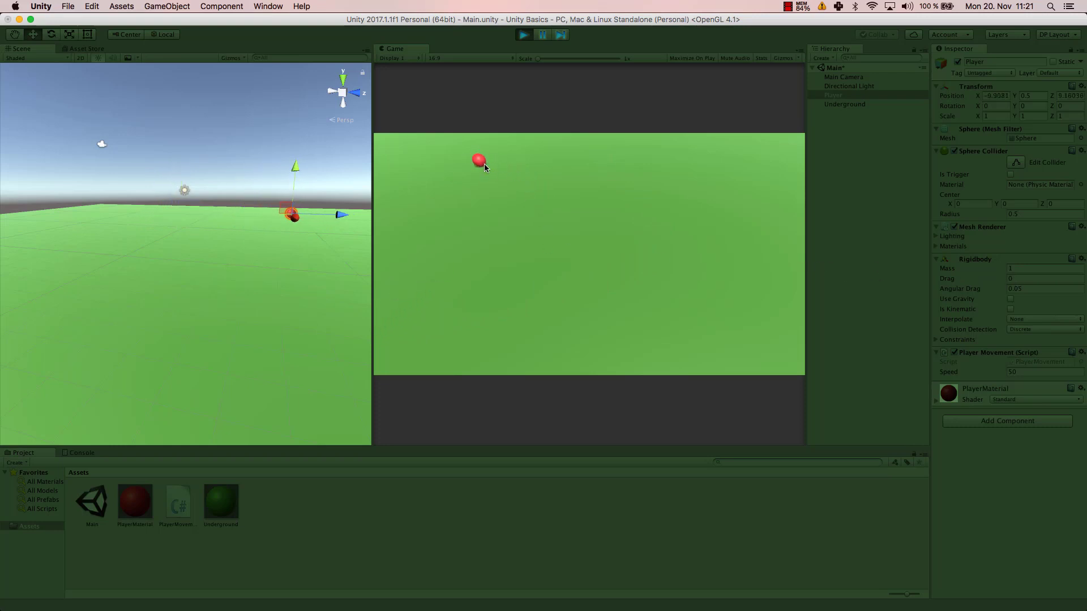
Set the Player's Rigidbody drag to 10 during play and steer the sphere forward.
click(1026, 278)
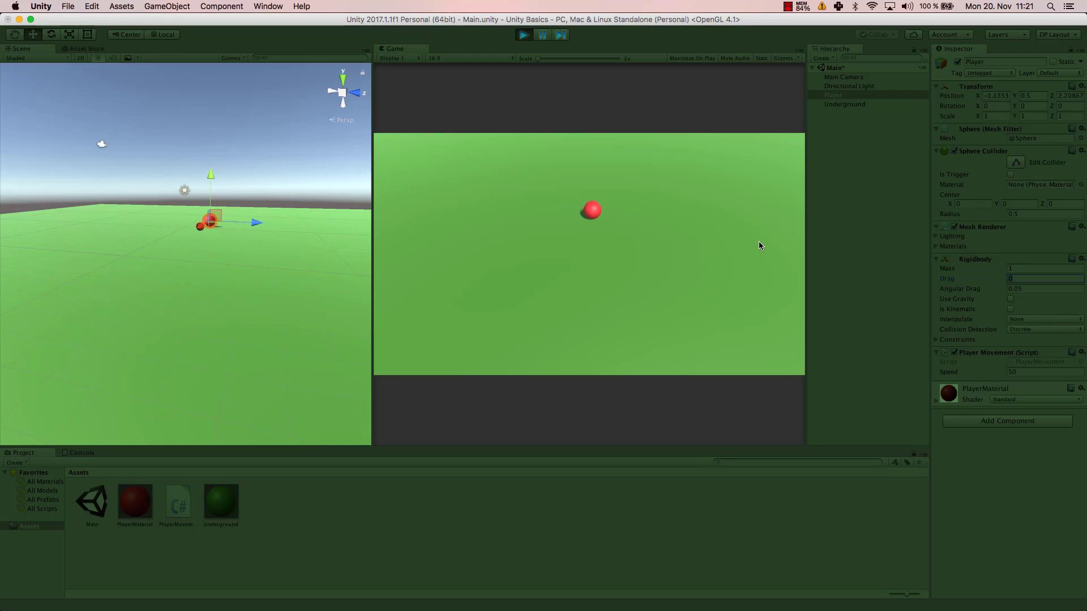
text(10)
click(531, 180)
key(w)
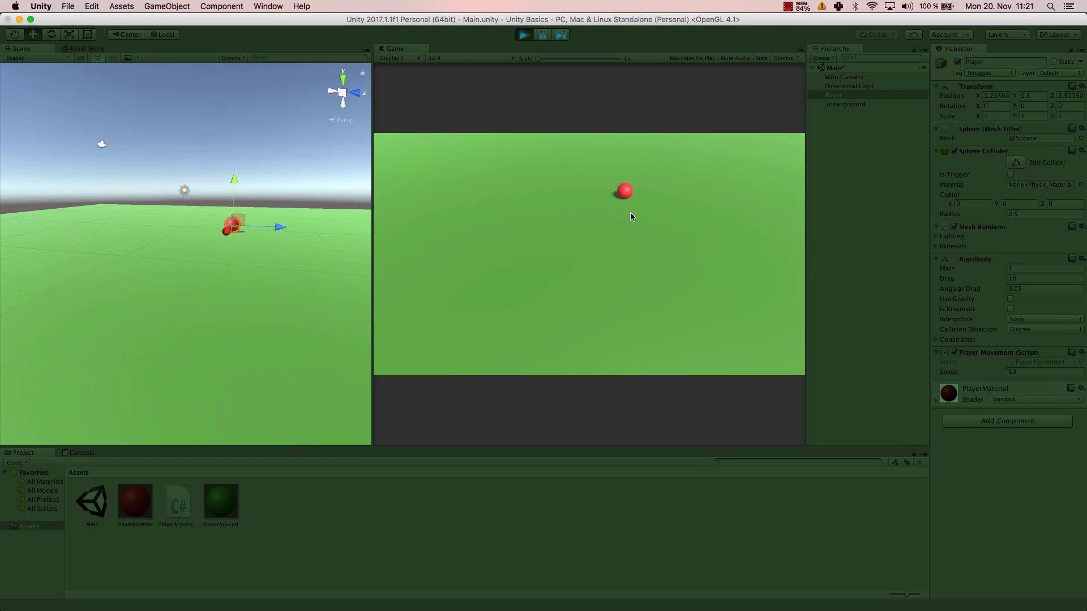
key(w)
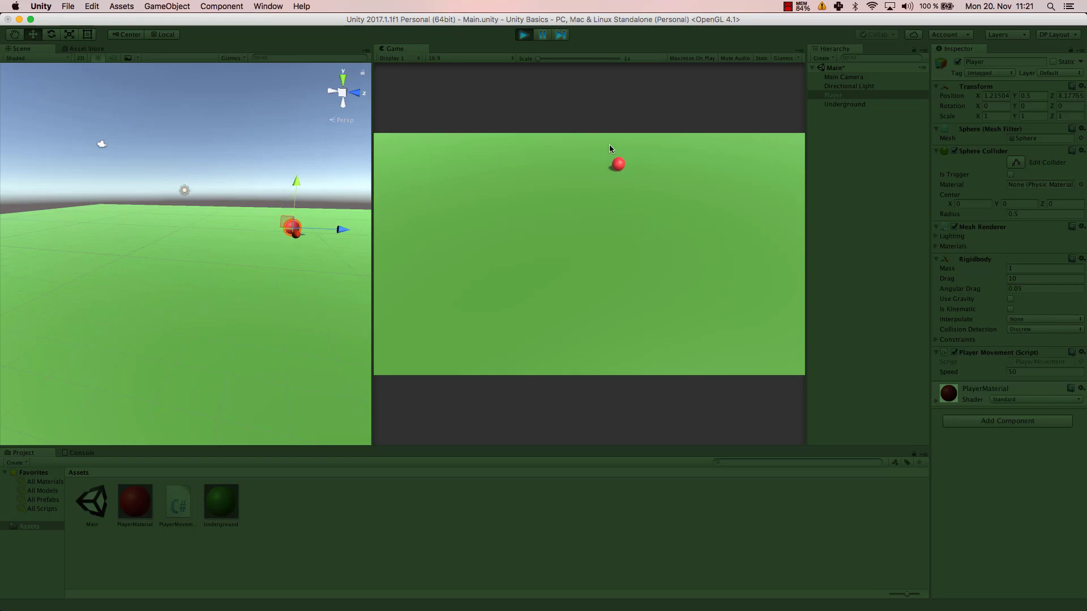
key(w)
Steer the Player sphere backward, sideways and forward to examine how the higher drag slows it down.
key(s)
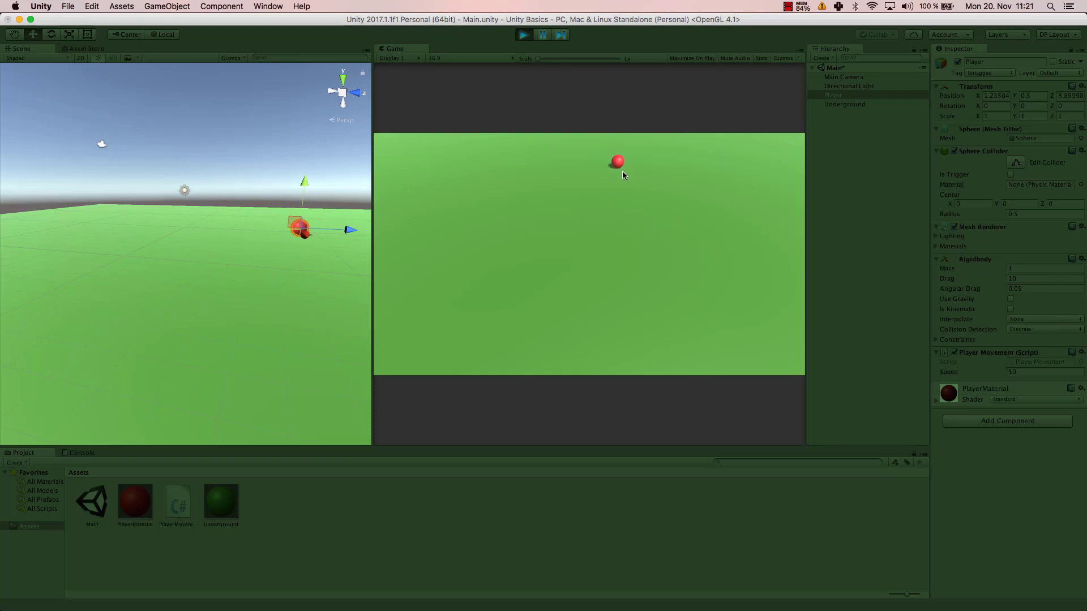
key(s)
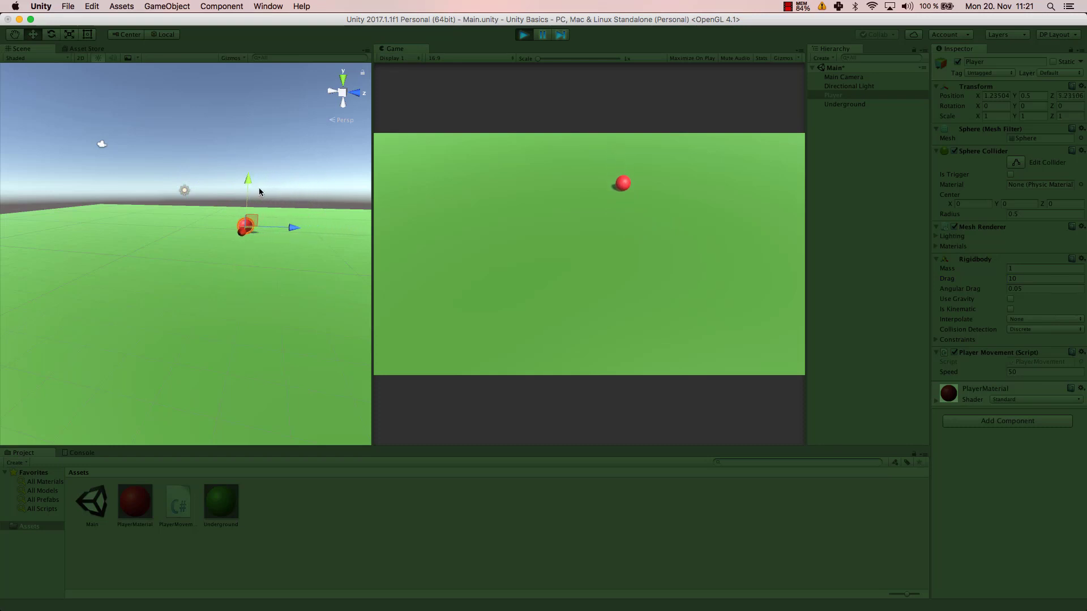
key(s)
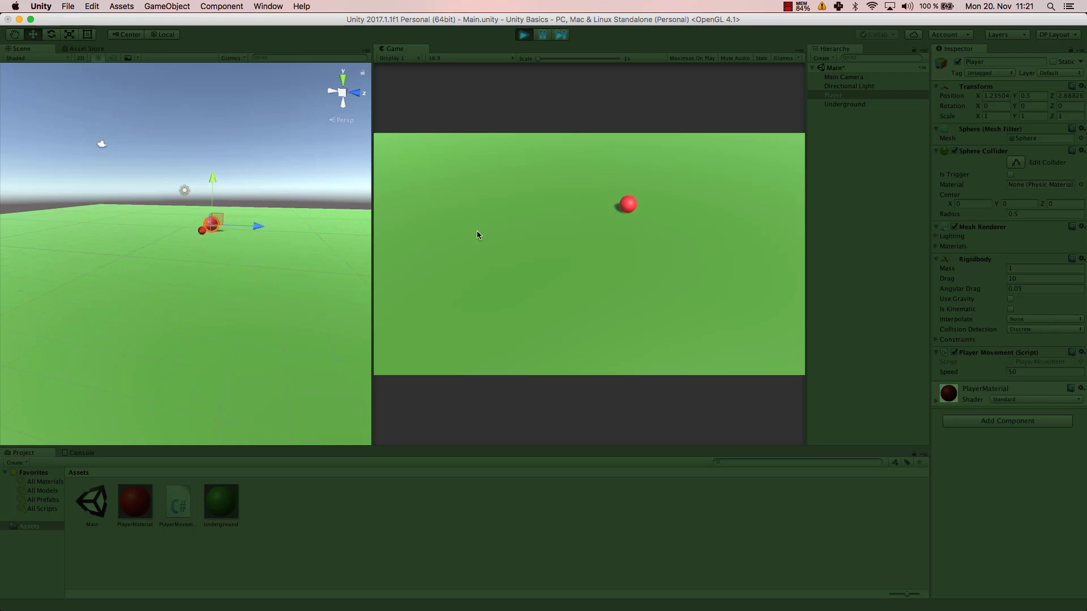
key(s)
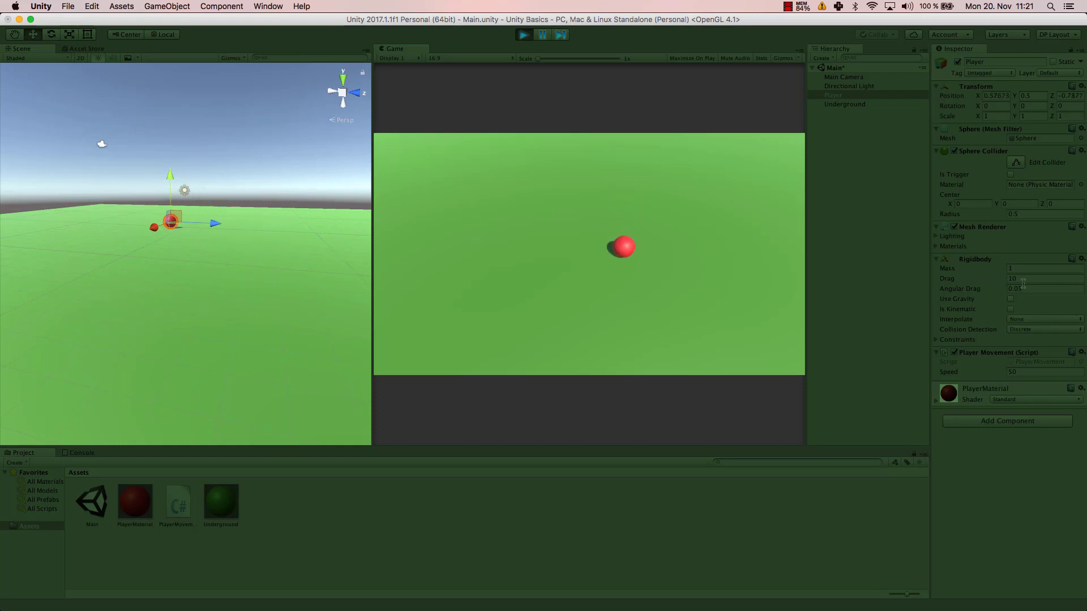
key(s)
key(a)
key(w)
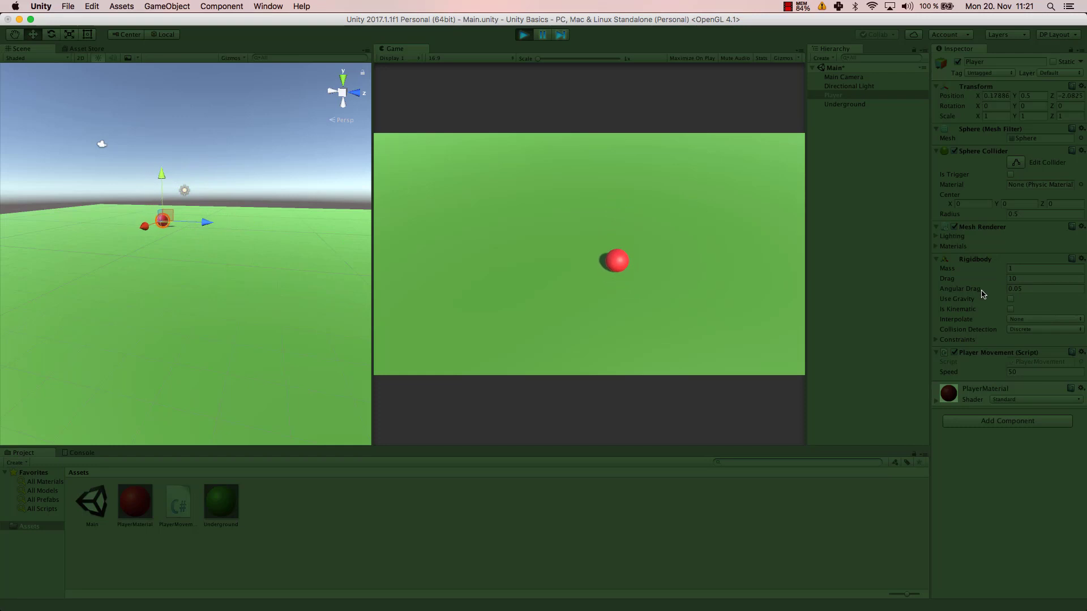
key(w)
Raise the Player sphere above the plane to Y 3.18 during play, trying out its Use Gravity option.
click(1023, 289)
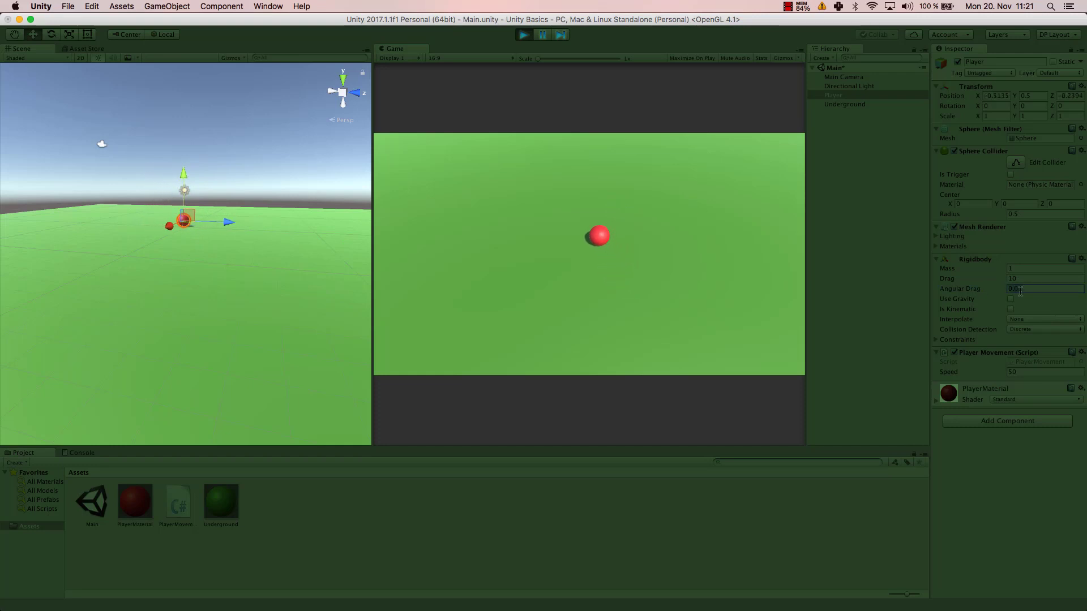
key(Tab)
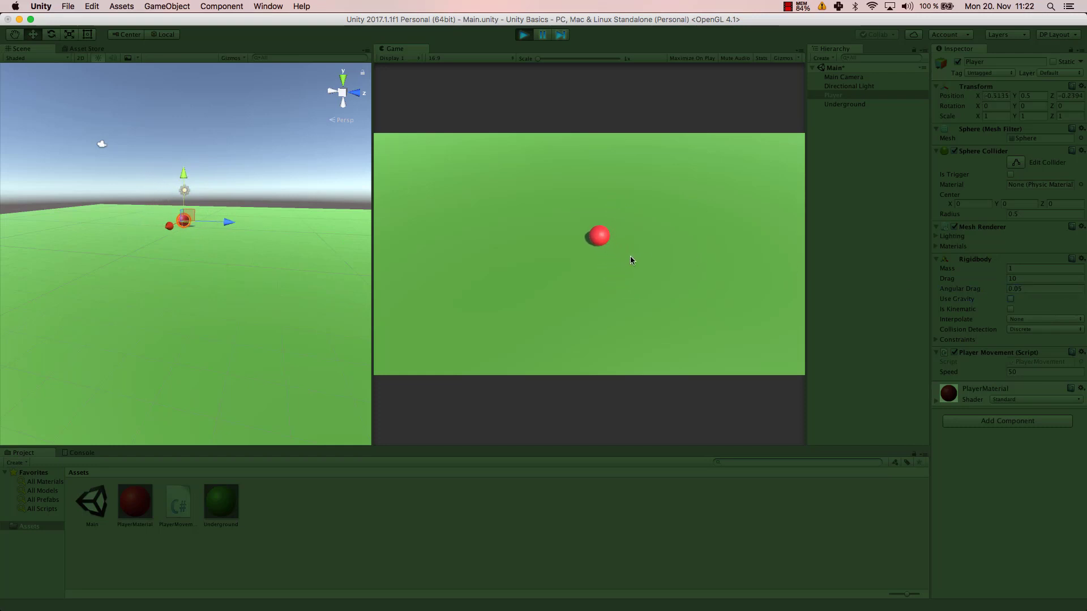
click(1010, 300)
drag(183, 171, 182, 129)
drag(184, 174, 184, 149)
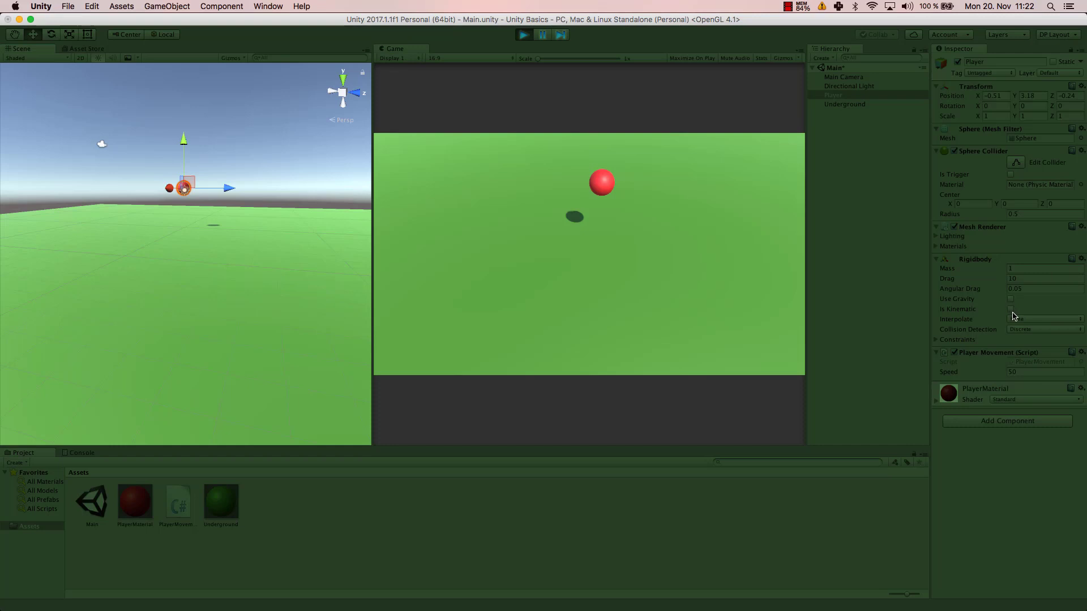
Steer the raised sphere in all directions to examine its movement without gravity, and try out its Is Kinematic option.
key(s)
key(a)
key(w)
key(d)
key(Down)
key(Left)
key(Right)
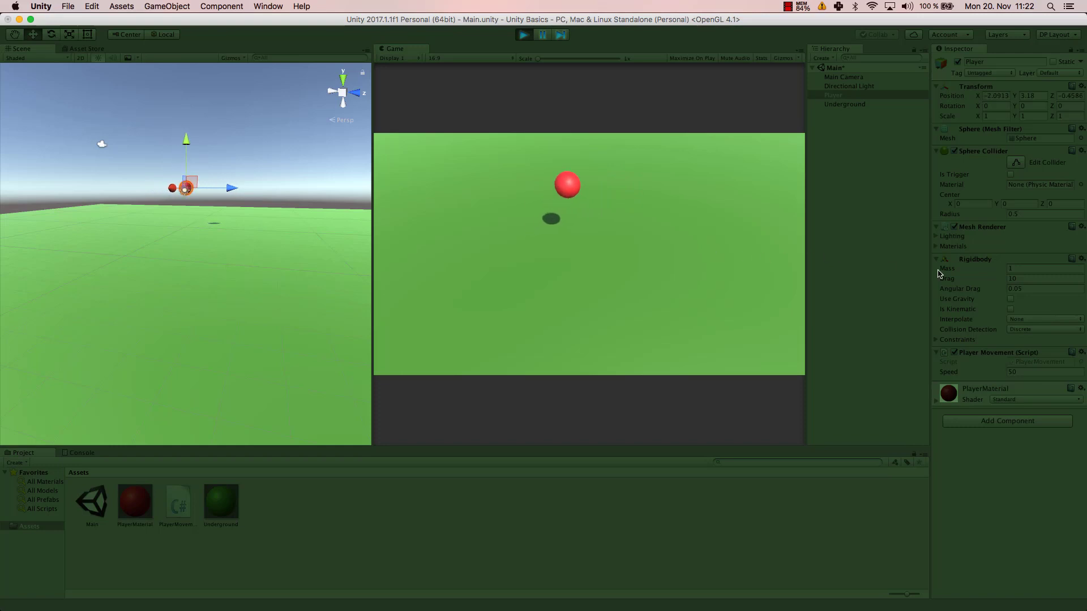
click(1011, 309)
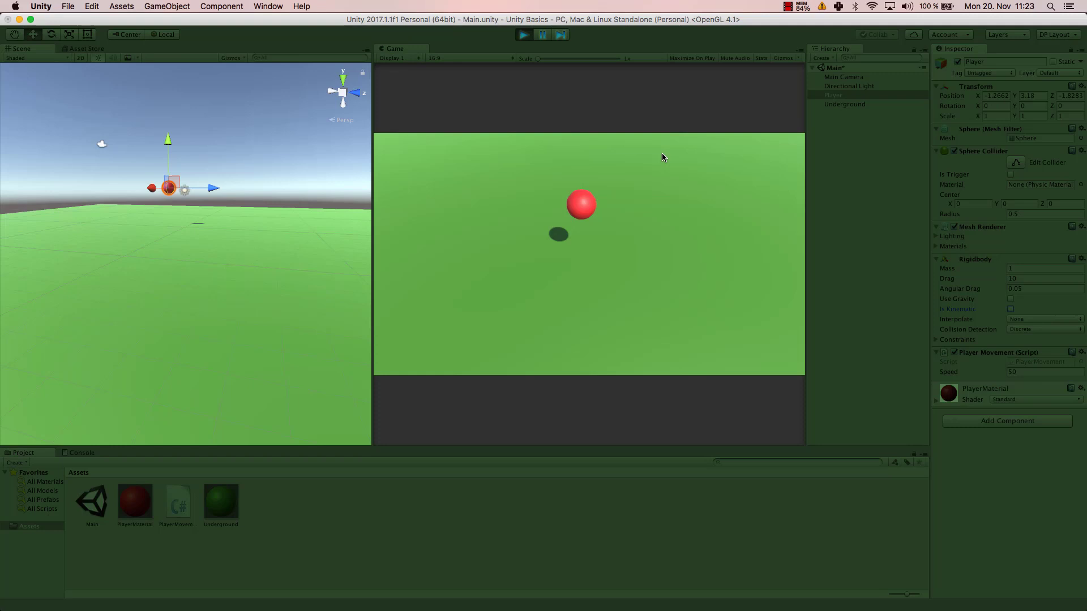
Stop the game and look through the Interpolate and Collision Detection options of the Player's Rigidbody.
click(1031, 321)
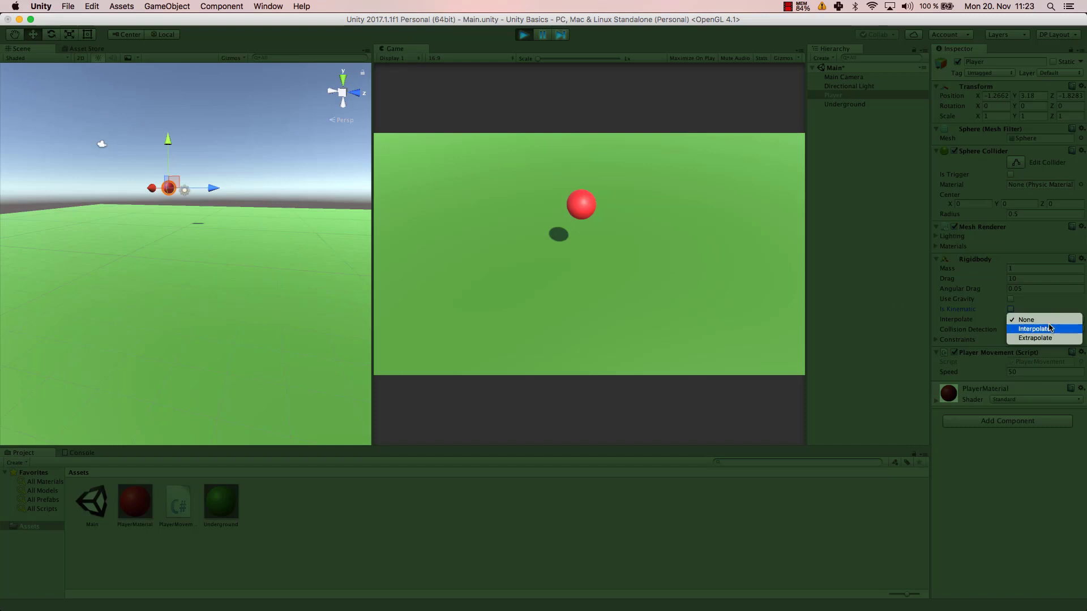
click(524, 37)
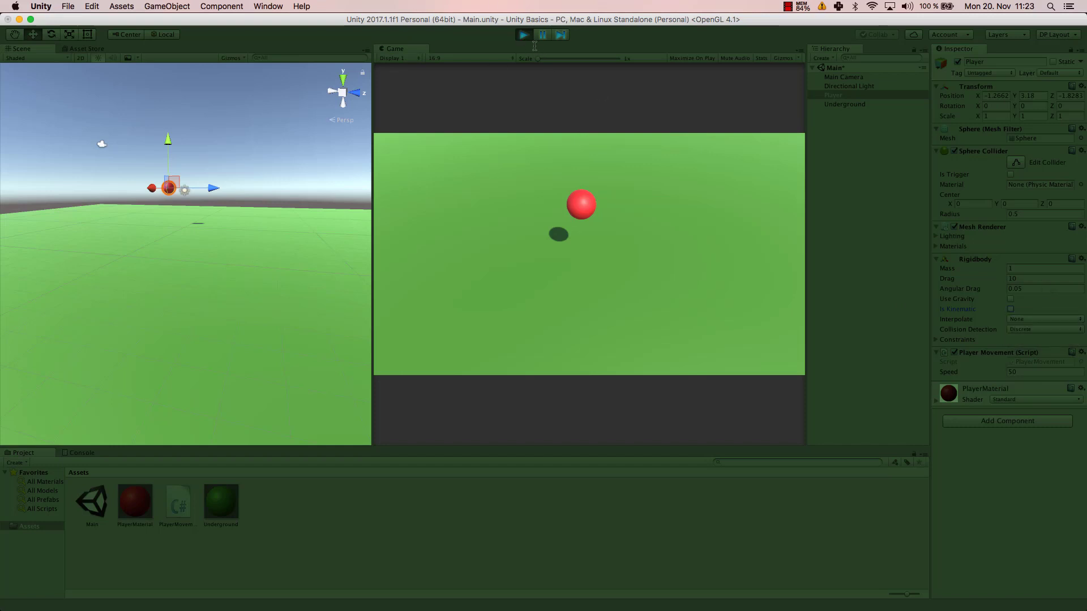
key(super+p)
click(1040, 320)
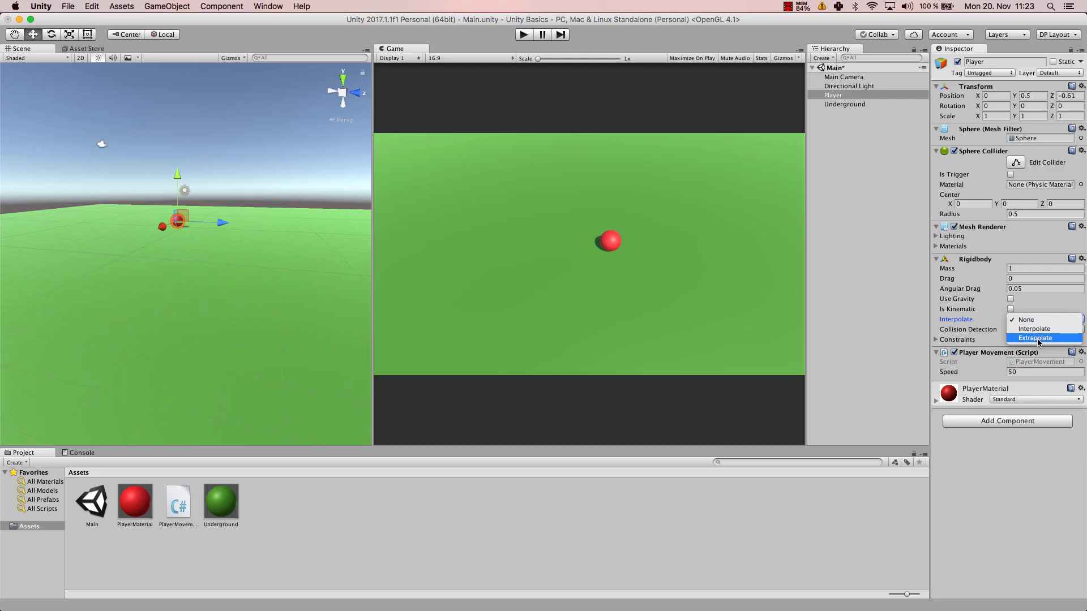
click(1021, 467)
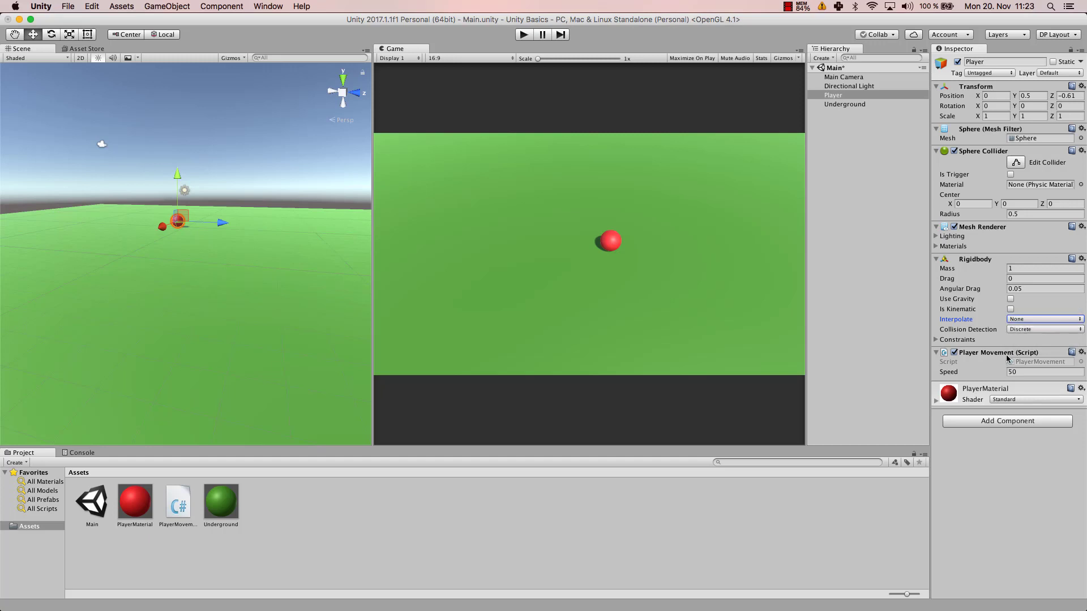
click(1040, 330)
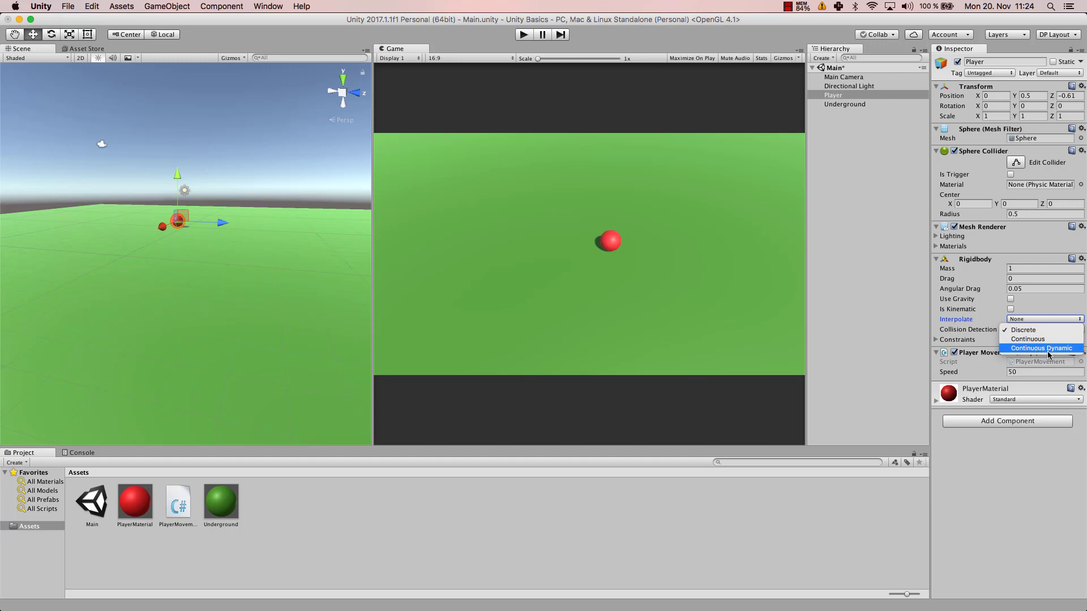
click(1040, 299)
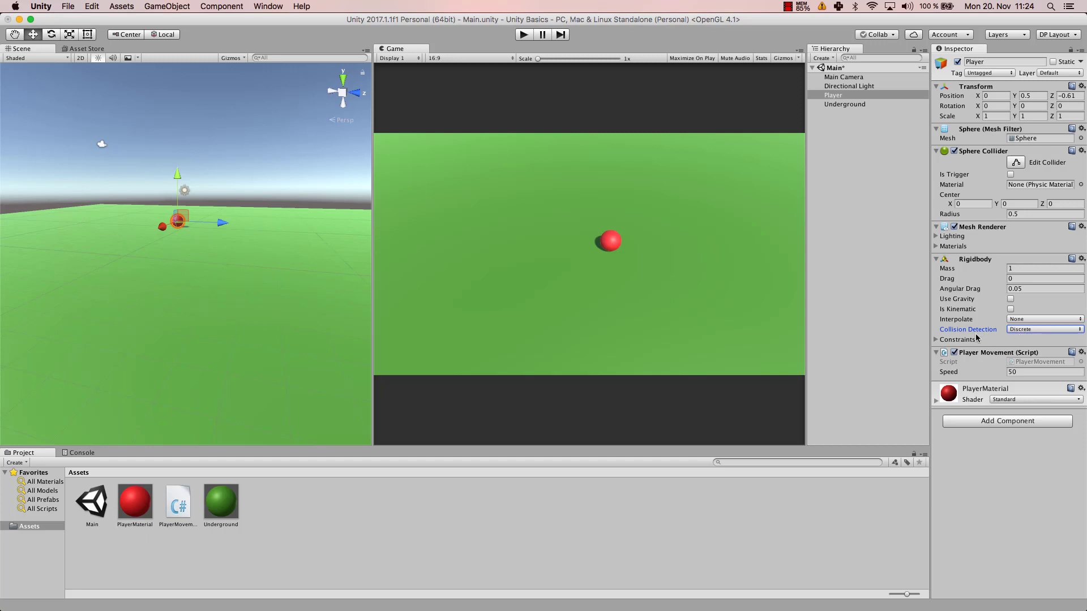
Expand the Rigidbody's Constraints and raise the Player sphere above the plane to Y 4.1.
click(956, 339)
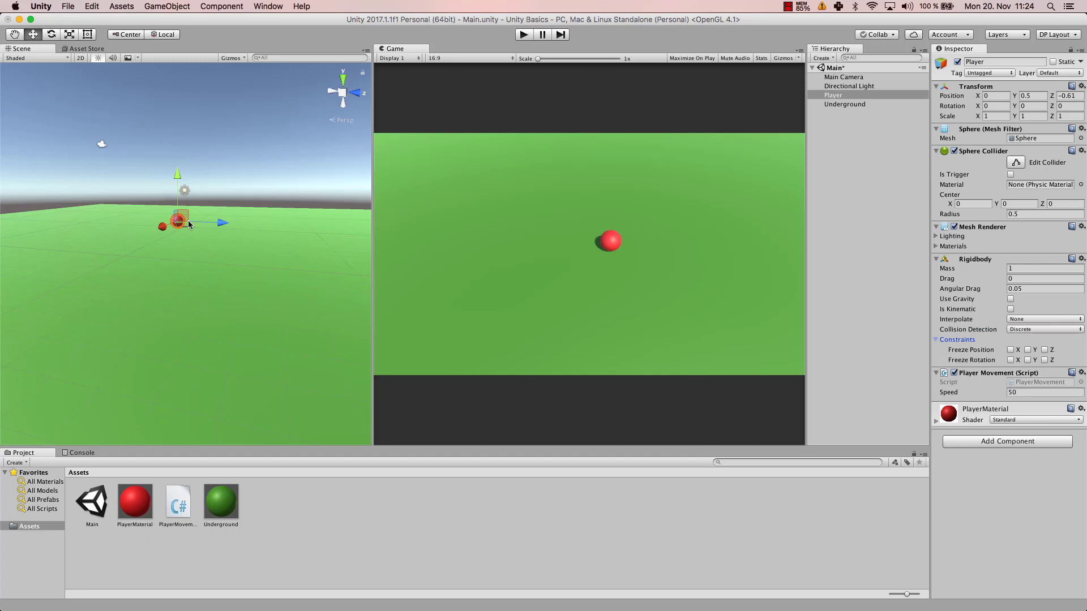
click(216, 223)
drag(186, 218, 179, 135)
click(175, 220)
key(z)
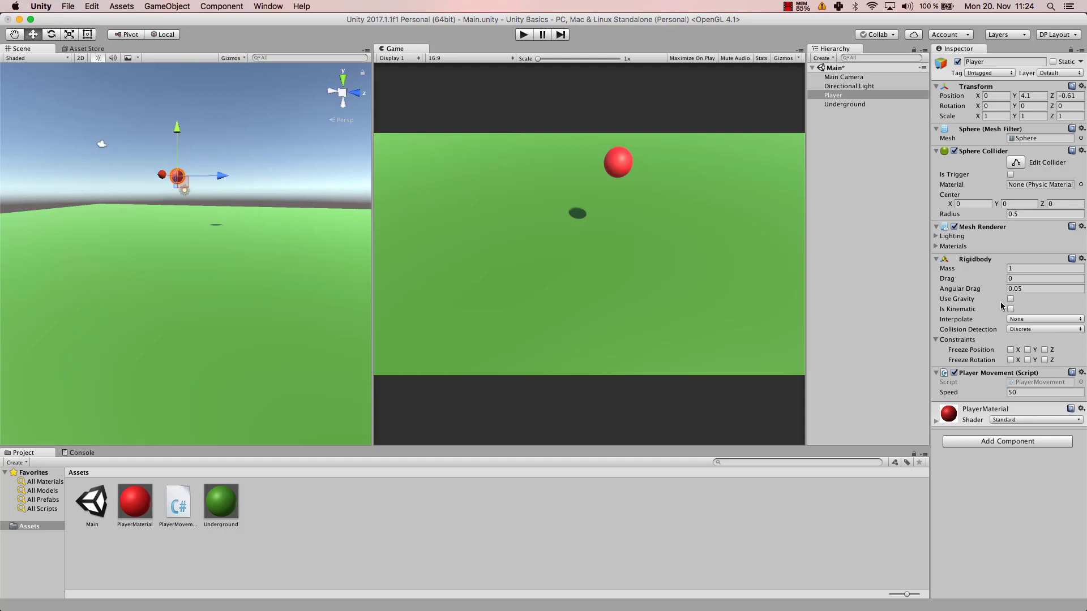
Freeze the Player's Y position and test it in play mode by steering the sphere and enabling Use Gravity.
click(1028, 350)
click(524, 34)
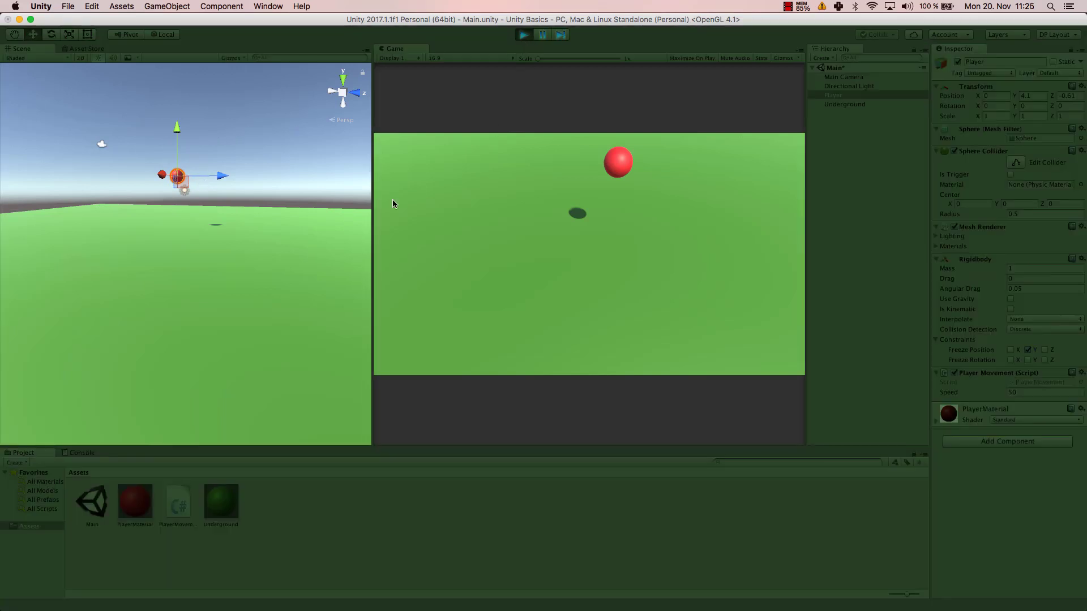
key(s)
key(d)
key(a)
key(w)
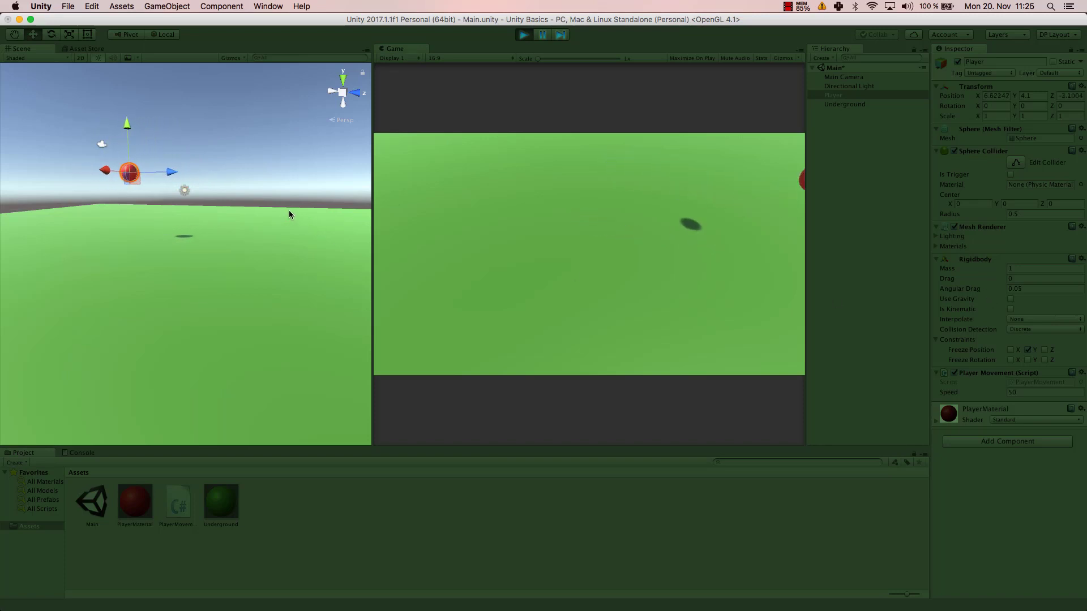
key(a)
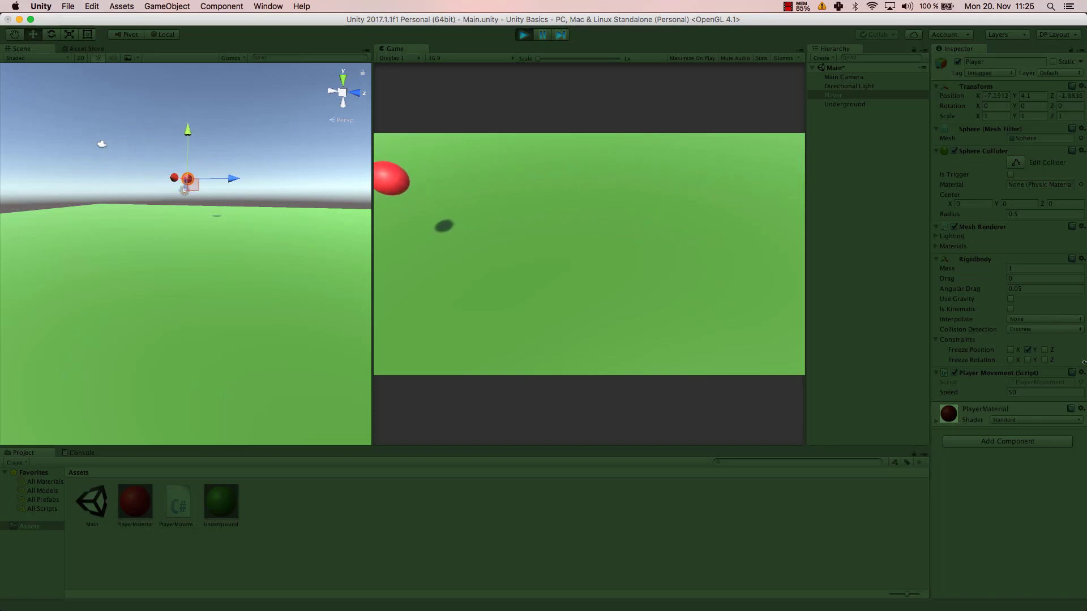
key(d)
click(1011, 299)
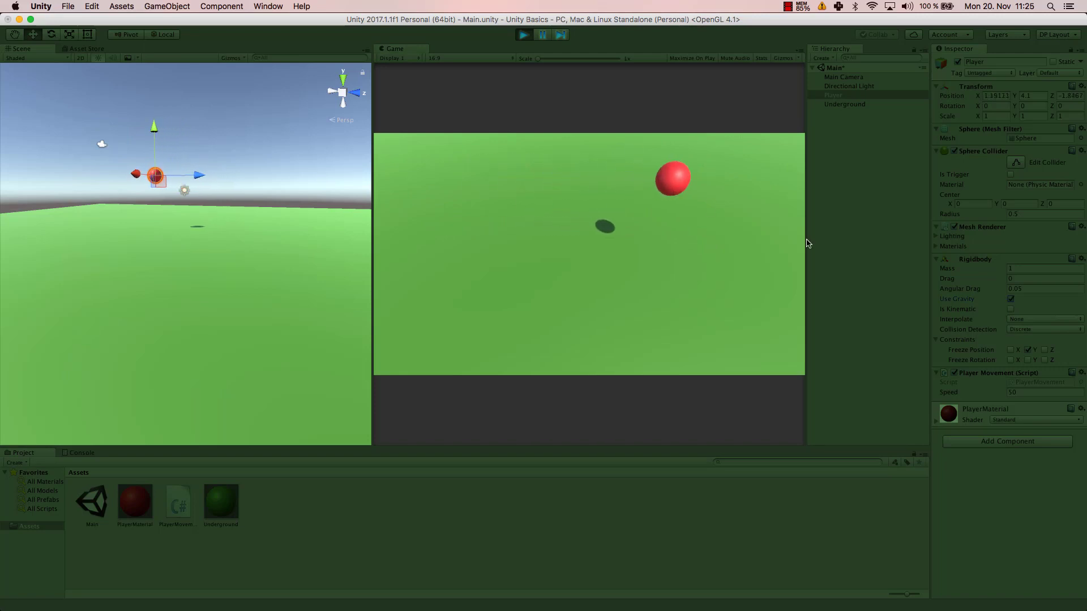
click(525, 35)
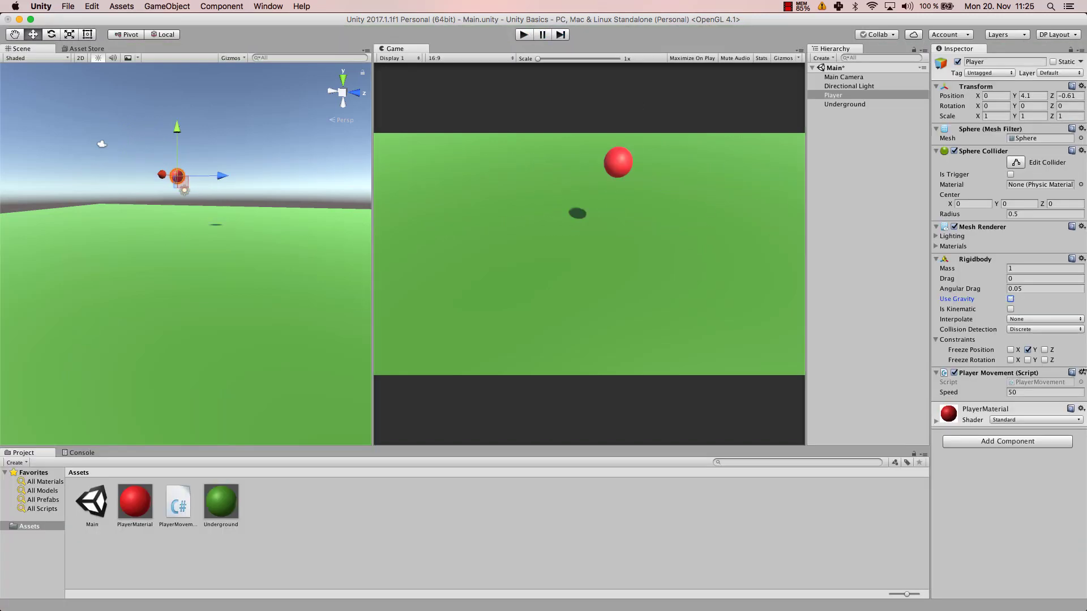
Freeze the Player's X position instead of Y and run the game with Use Gravity enabled.
click(1028, 350)
click(1010, 350)
click(524, 35)
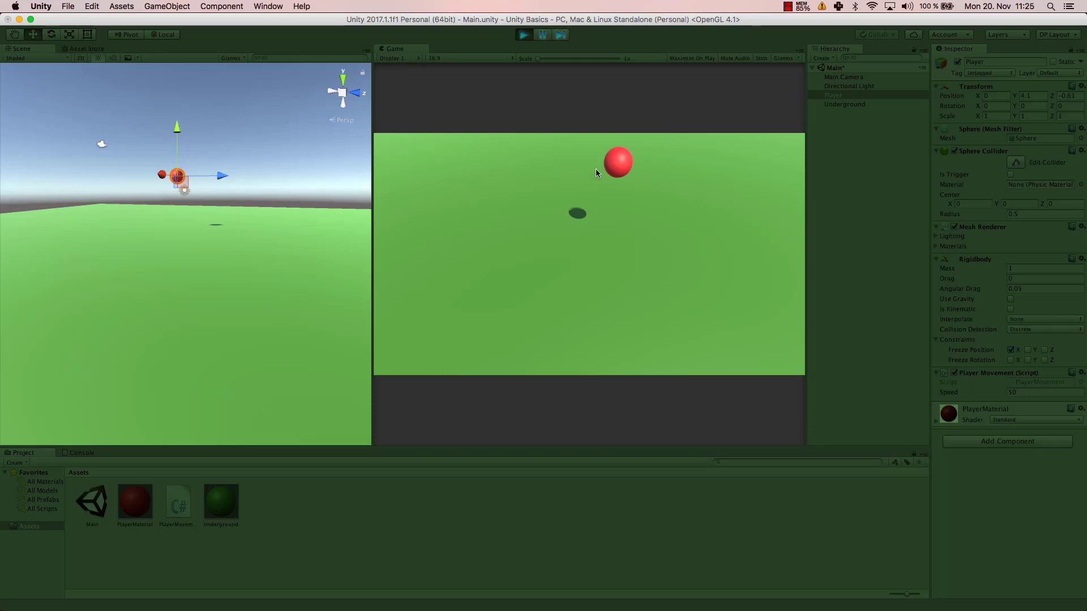
click(1012, 300)
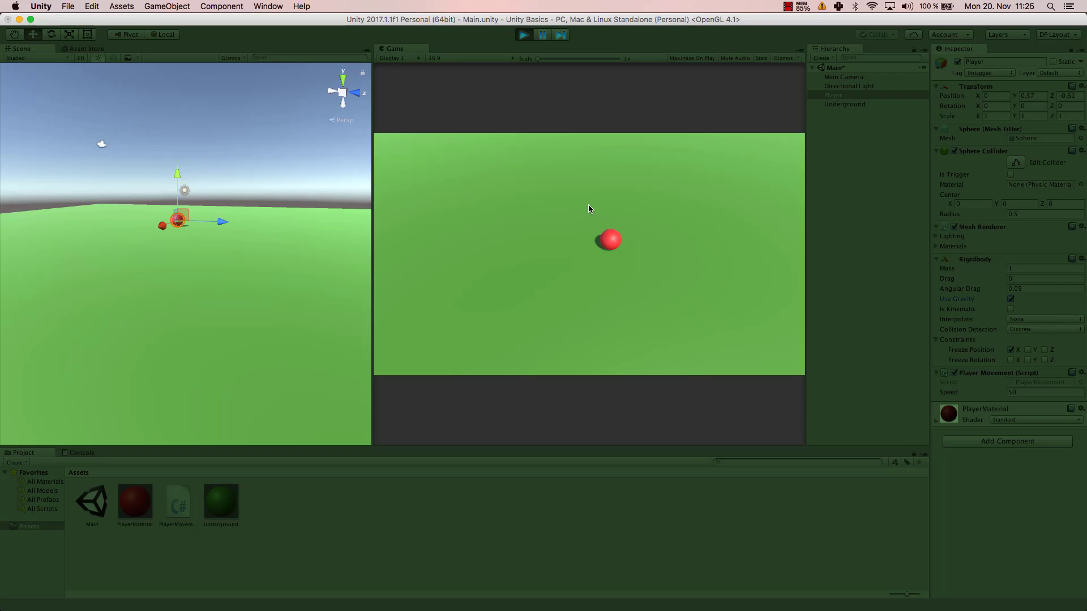
Steer the sphere forward and backward to examine its movement with X frozen, and stop the game.
key(Down)
key(Up)
key(Up)
key(Down)
key(Up)
key(Down)
click(524, 35)
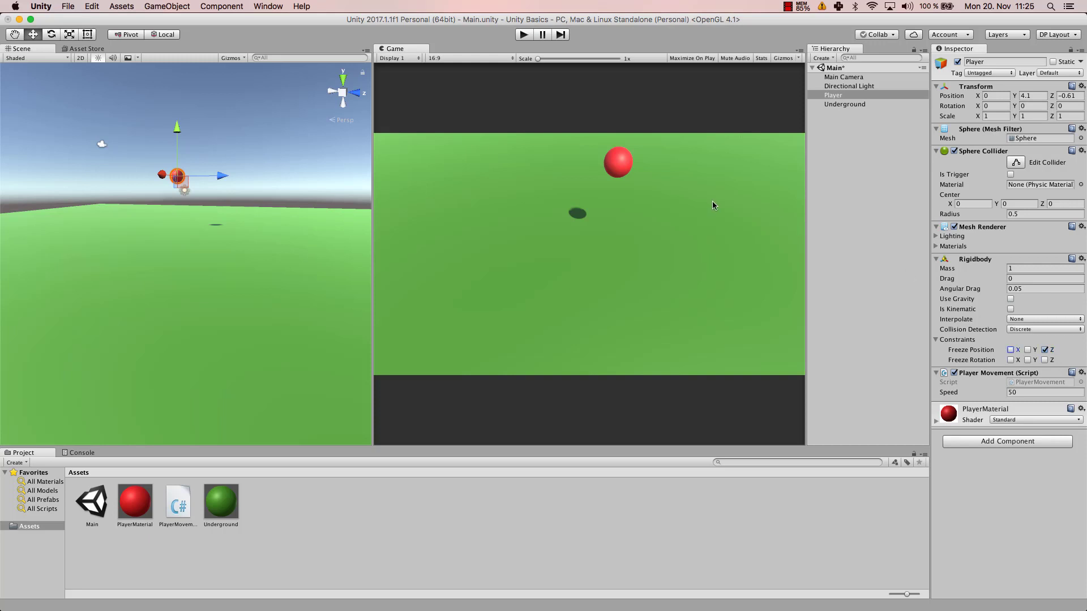
Test the frozen Z position in play mode with Use Gravity enabled by steering sideways, and clear the Z constraint.
click(521, 35)
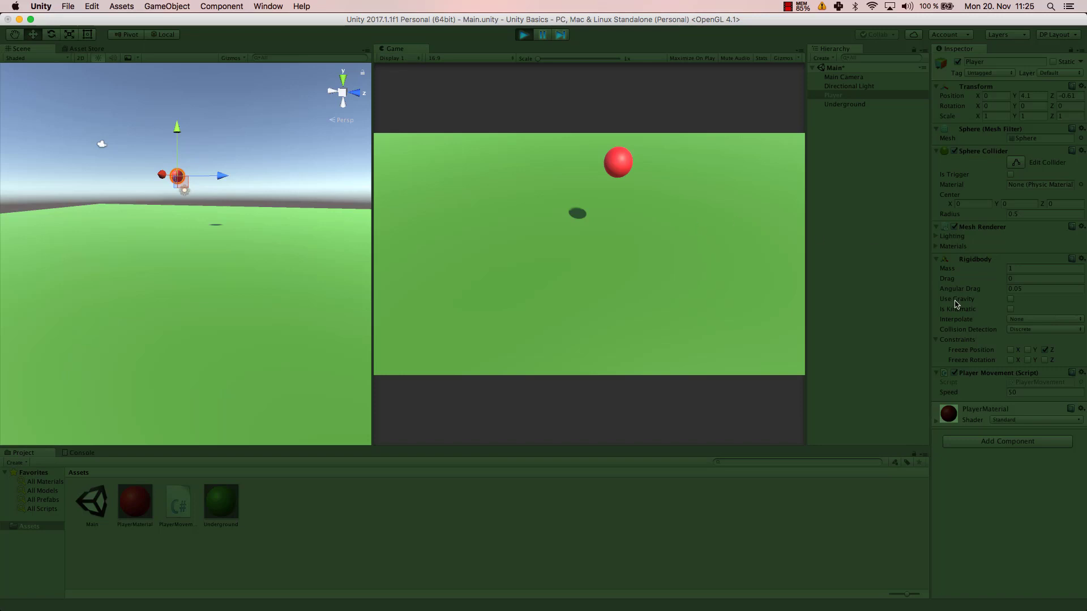
click(1010, 299)
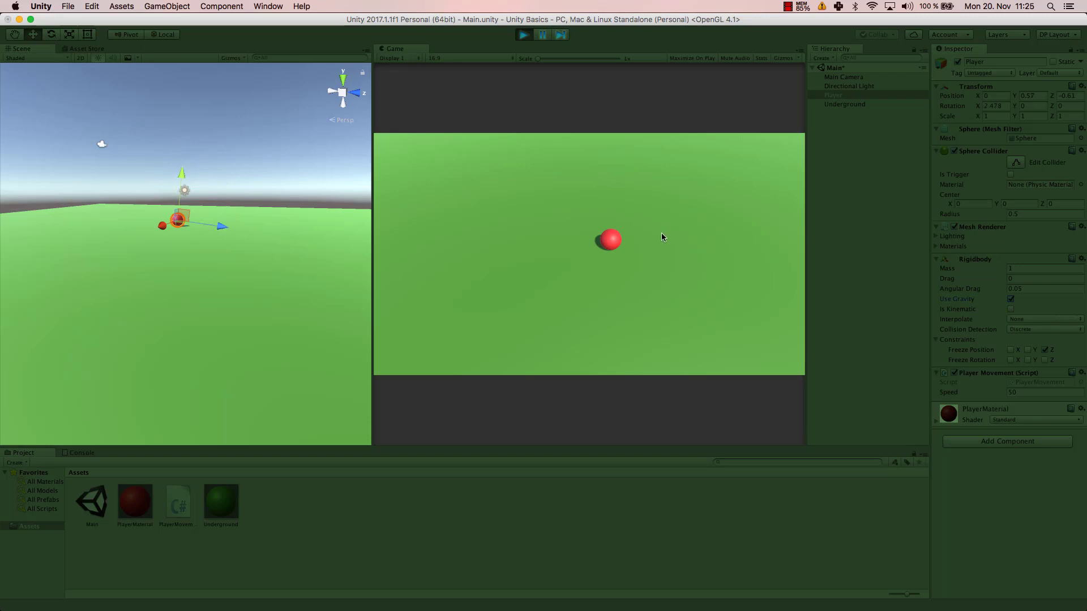
key(Left)
key(Right)
click(524, 35)
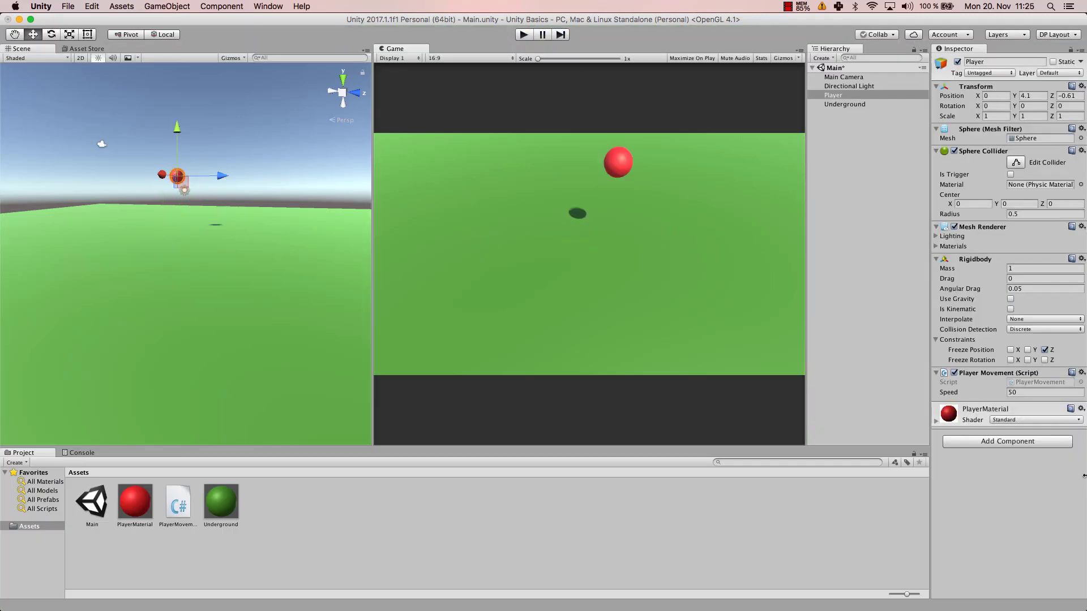
click(1045, 350)
Add a 3D cube as a child object of the Player.
right_click(838, 95)
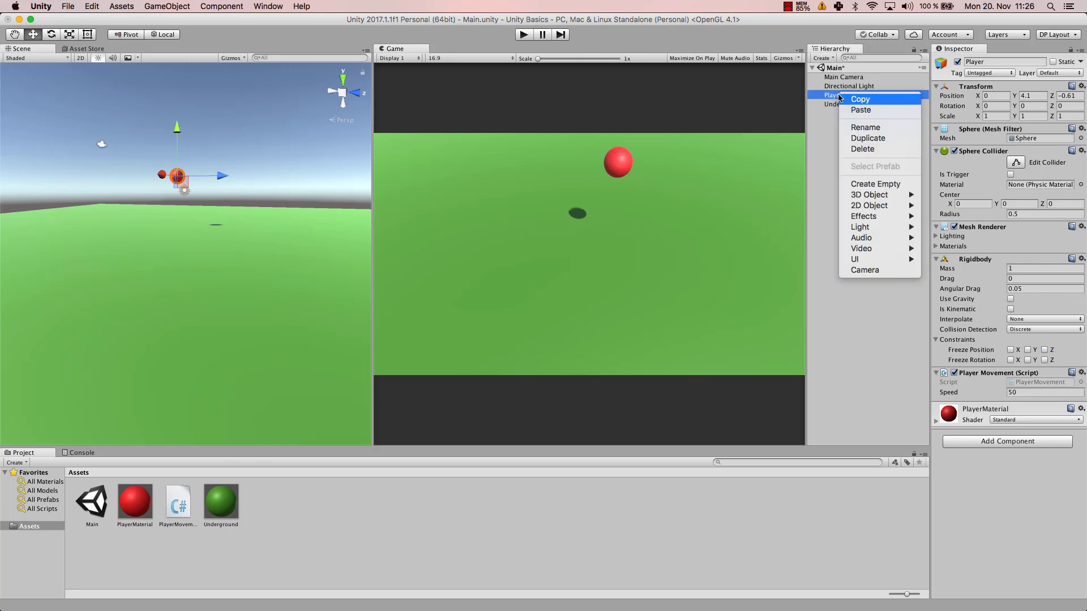
mouse_move(899, 195)
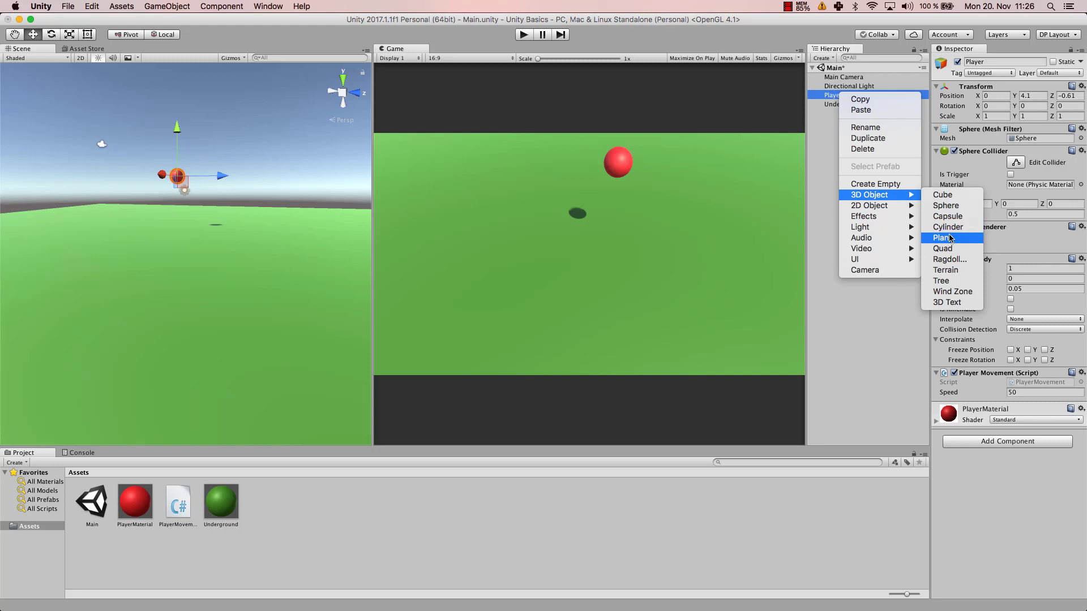
click(943, 195)
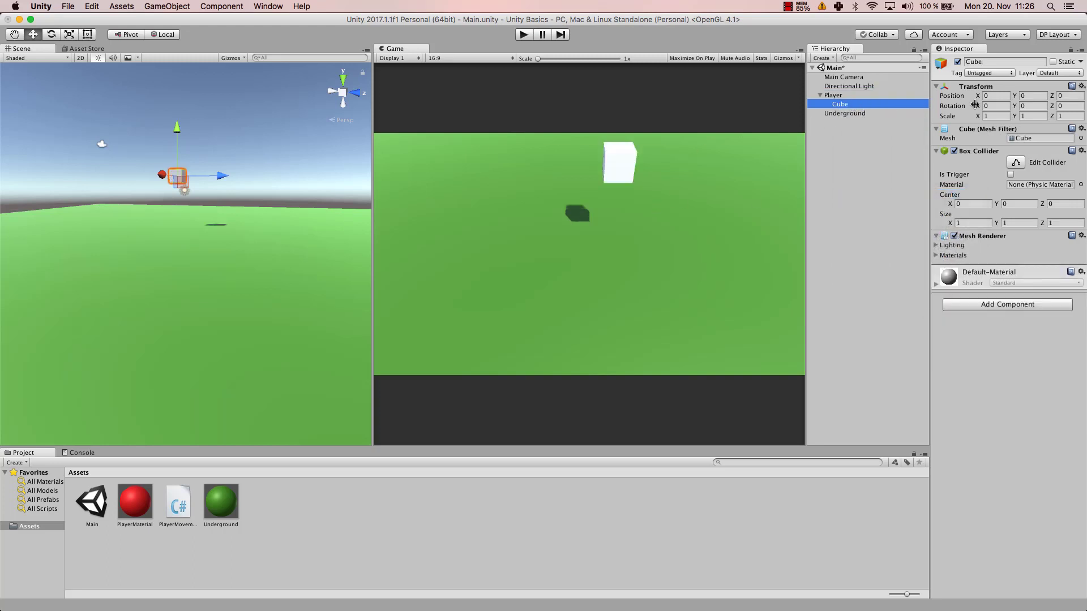
Set the child cube's X scale to 0.2 and keep its Y scale at 1.
click(996, 116)
text(.5)
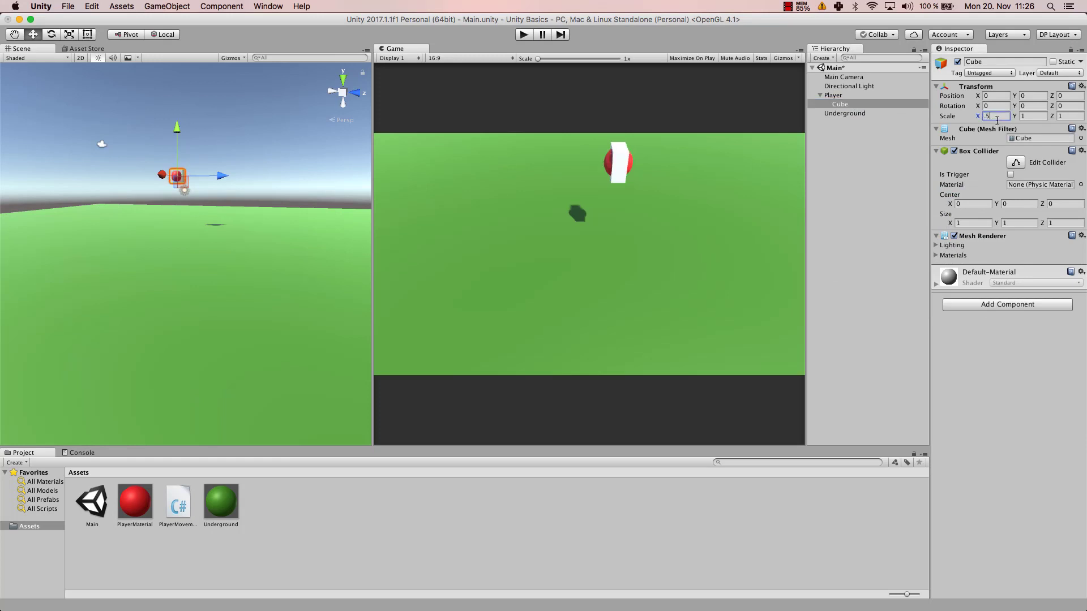
key(BackSpace)
text(2)
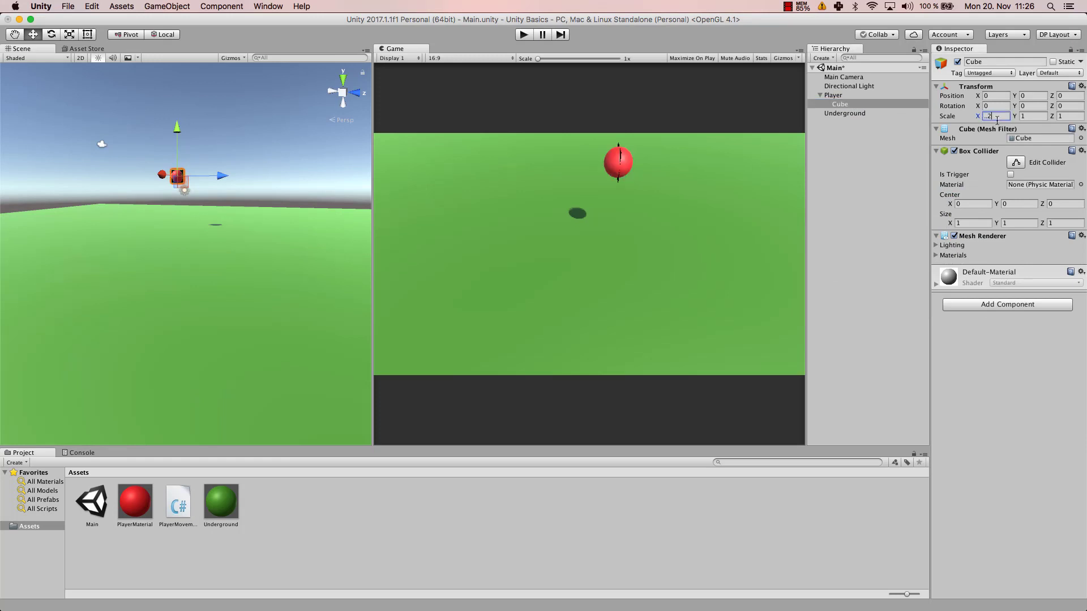
key(Tab)
text(.2)
key(BackSpace)
key(BackSpace)
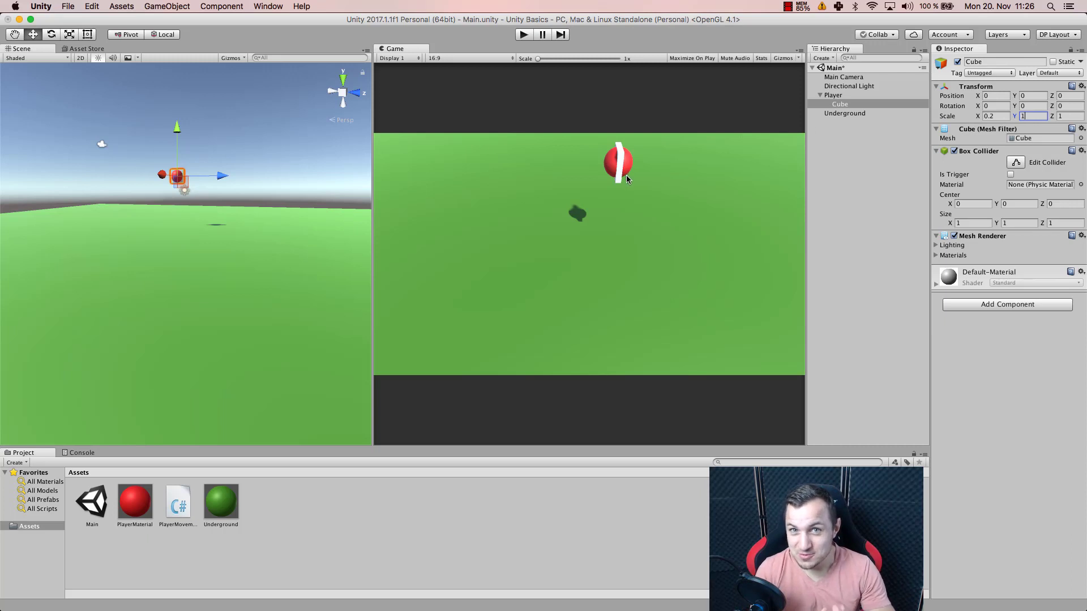
Run the game and enable Use Gravity on the Player's Rigidbody.
click(524, 35)
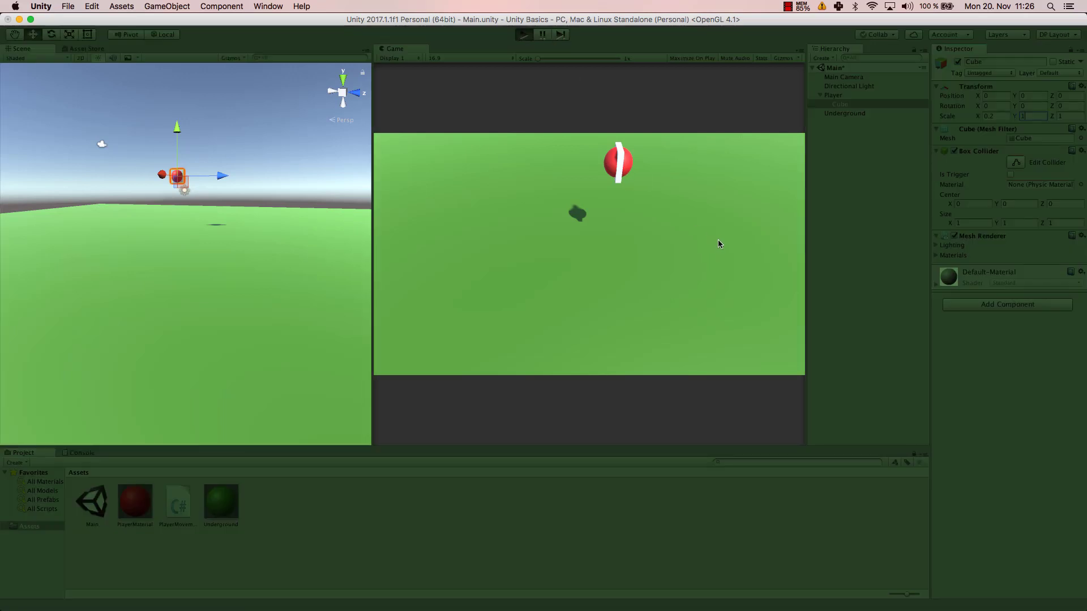
click(837, 98)
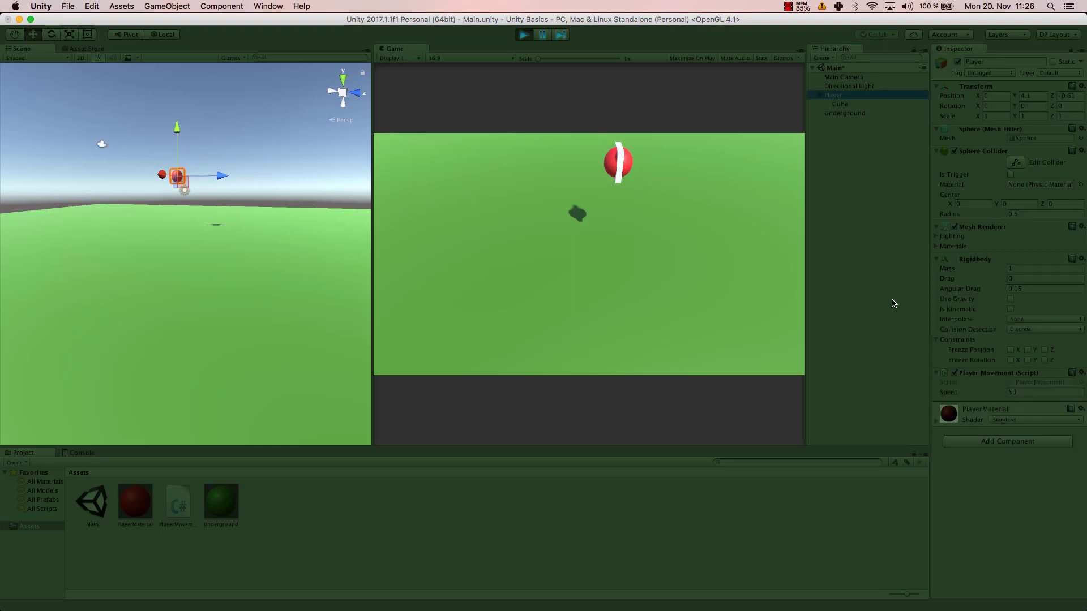
click(1011, 300)
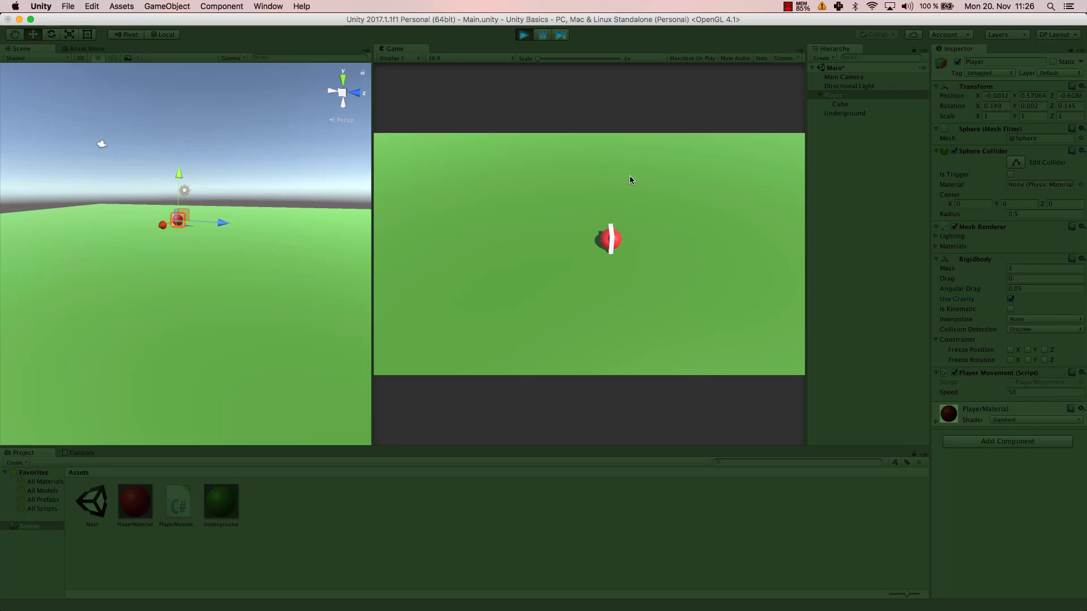
Steer the sphere around the ground in all directions to examine how it rolls with no rotation axis frozen.
key(a)
key(s)
key(d)
key(w)
key(a)
key(d)
key(s)
key(a)
key(w)
key(d)
key(s)
key(w)
key(a)
key(d)
key(s)
key(d)
key(a)
key(w)
key(s)
key(d)
key(w)
key(a)
key(d)
key(s)
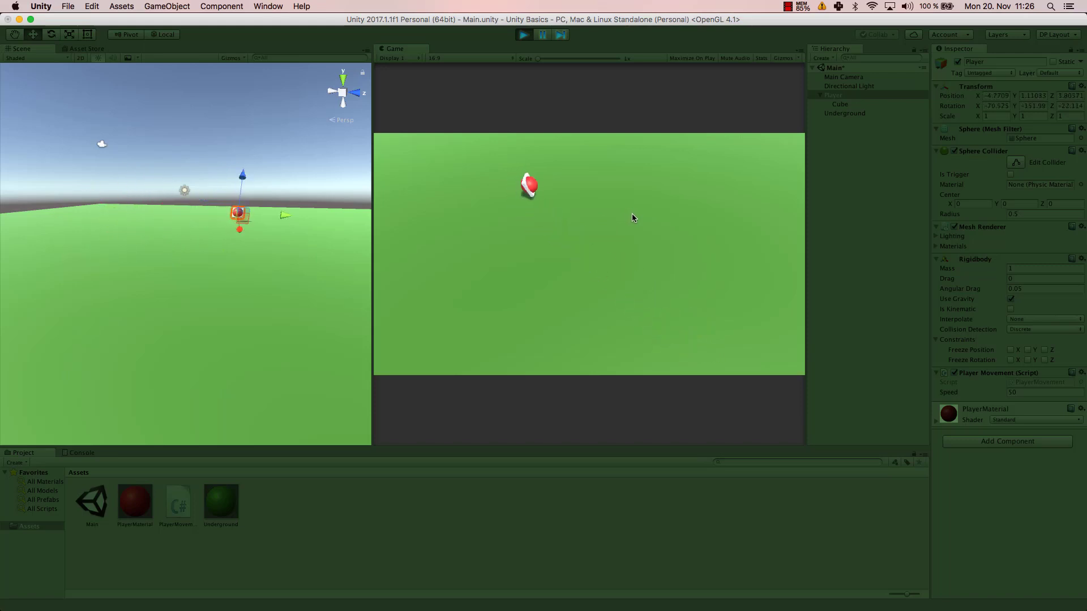
key(w)
key(a)
key(d)
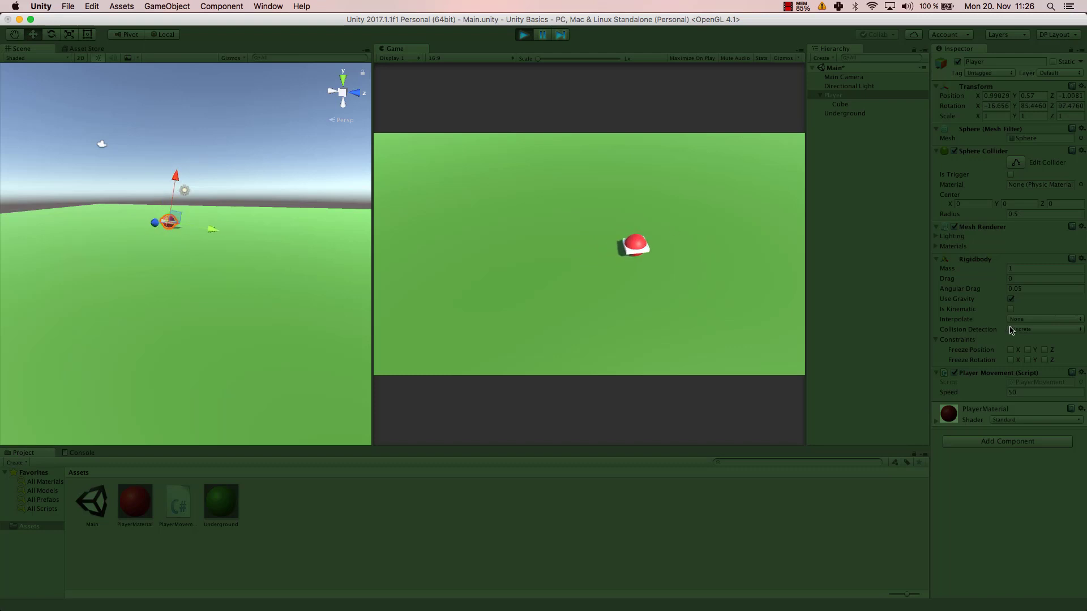
Freeze the Player's X rotation and steer the sphere in all directions to examine its rolling.
click(1011, 361)
key(a)
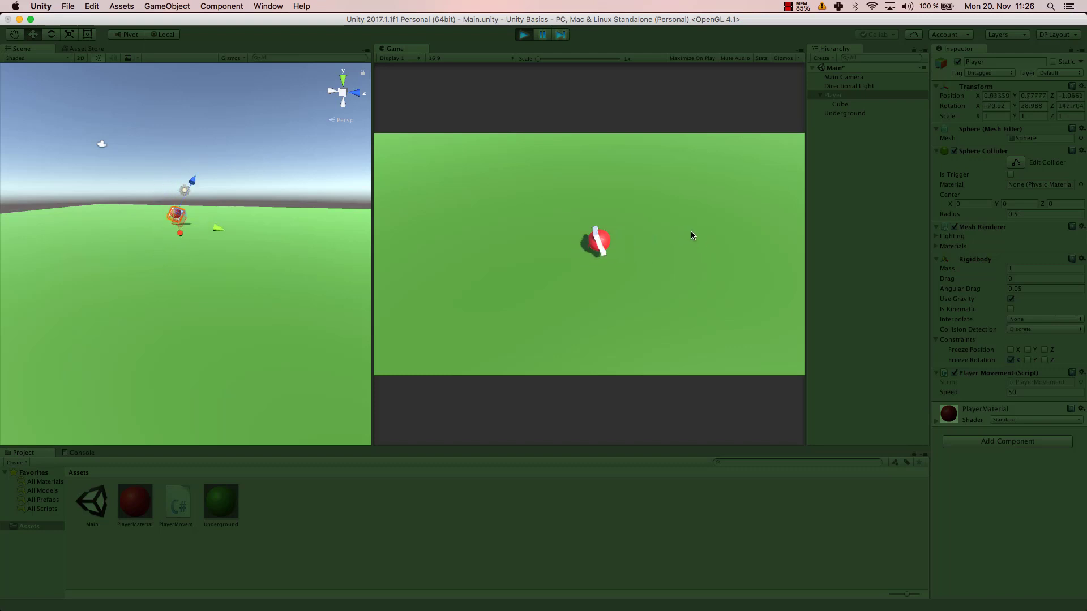
key(d)
key(w)
key(a)
key(s)
key(w)
key(d)
key(a)
key(s)
Freeze the Player's Y rotation in addition to X and steer the sphere around to examine its rolling.
click(1027, 360)
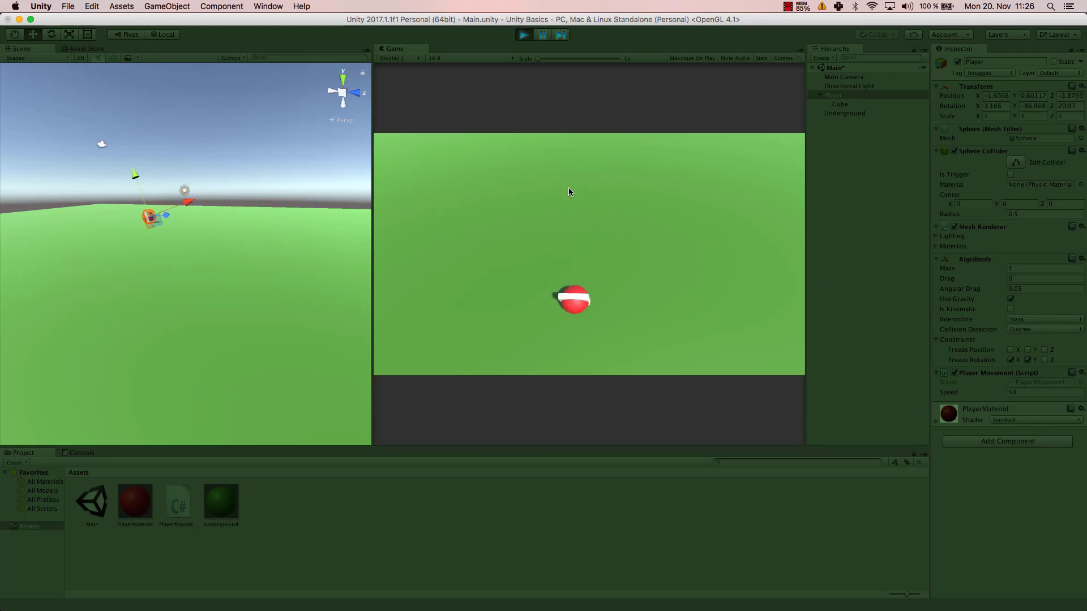
key(Up)
key(d)
key(s)
key(a)
key(w)
key(d)
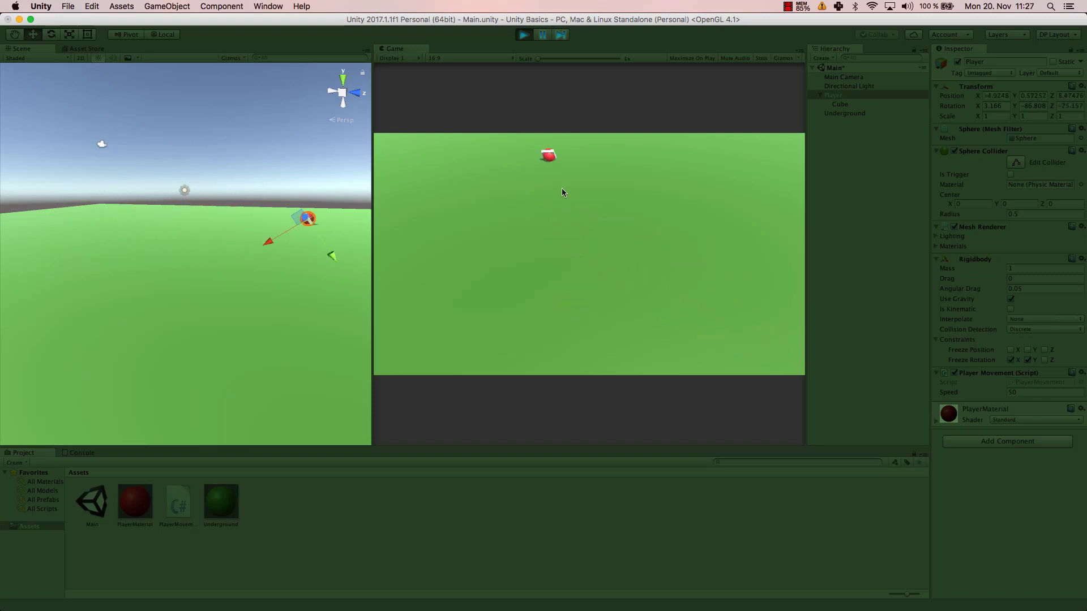
key(s)
key(a)
key(s)
key(d)
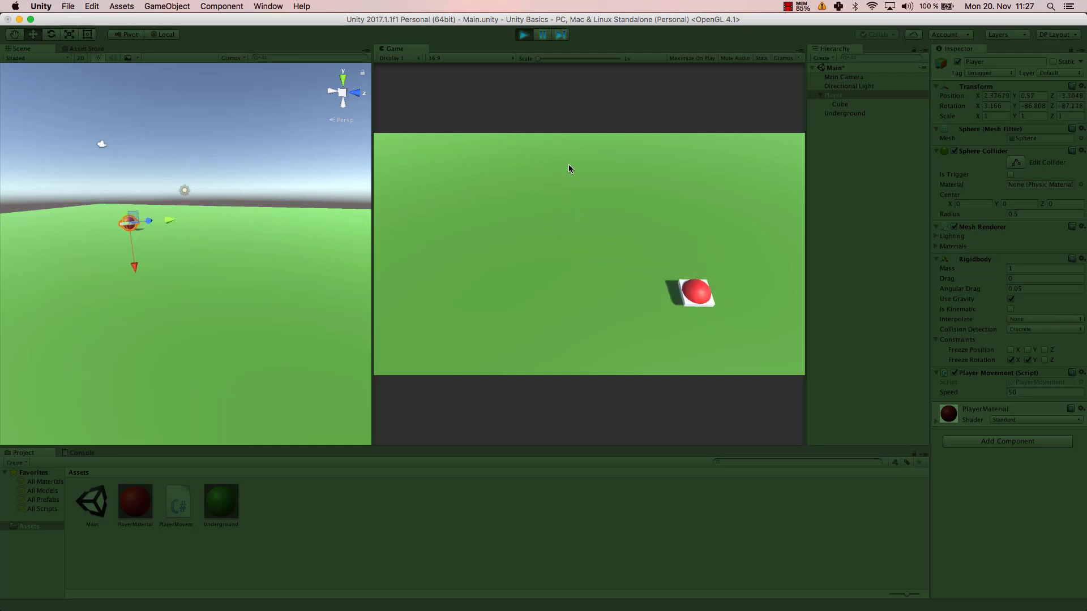
key(a)
key(w)
key(s)
key(d)
key(w)
key(d)
key(s)
key(a)
key(Down)
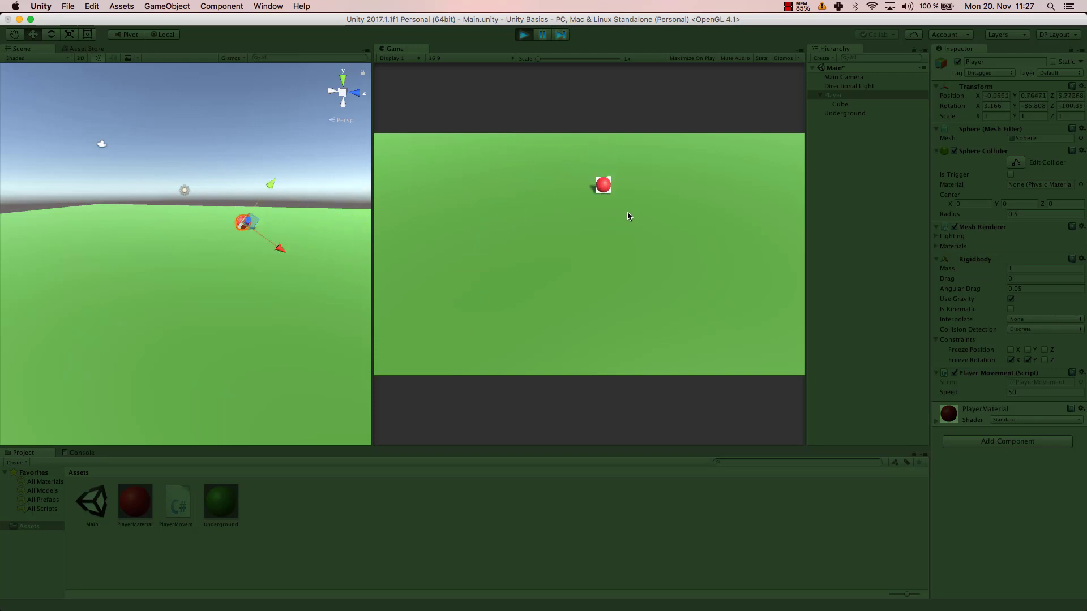
Freeze the Player's Z rotation as well and steer the sphere around to examine its movement with all rotation axes frozen.
click(1044, 360)
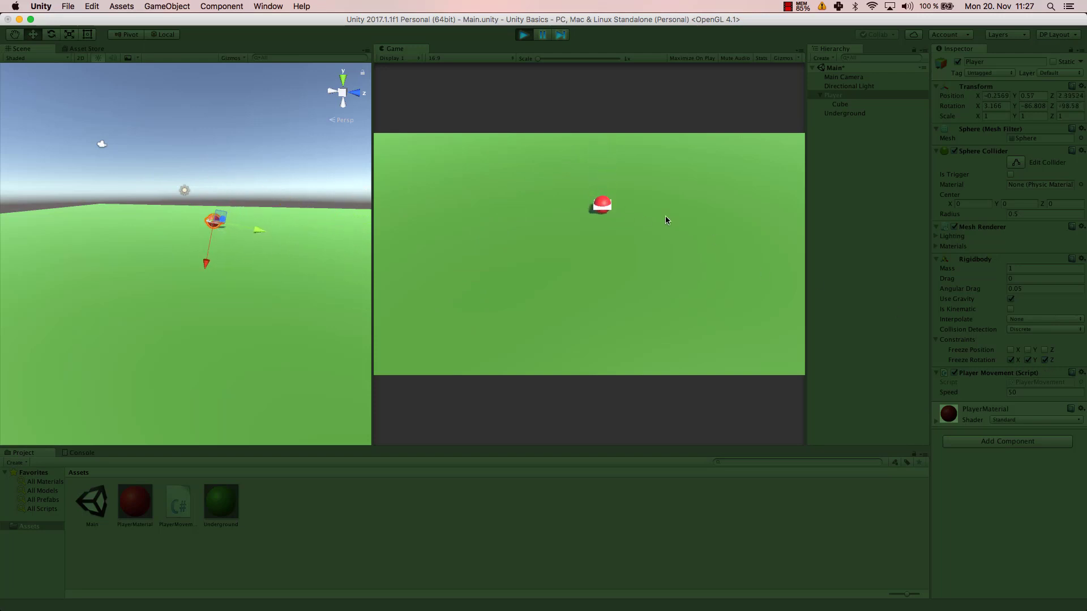
key(d)
key(w)
key(a)
key(s)
key(d)
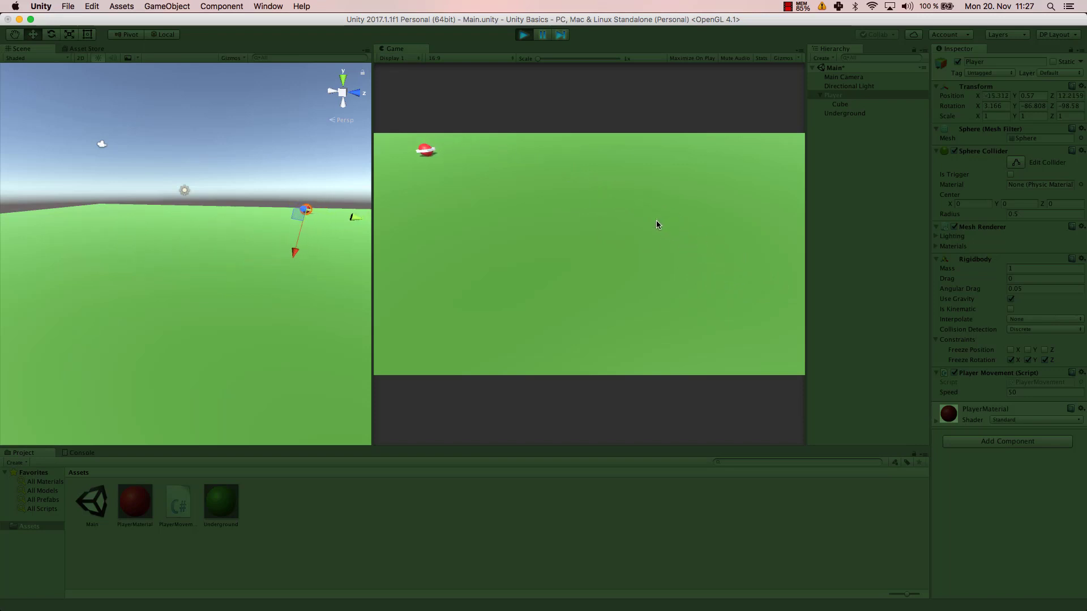
key(a)
key(w)
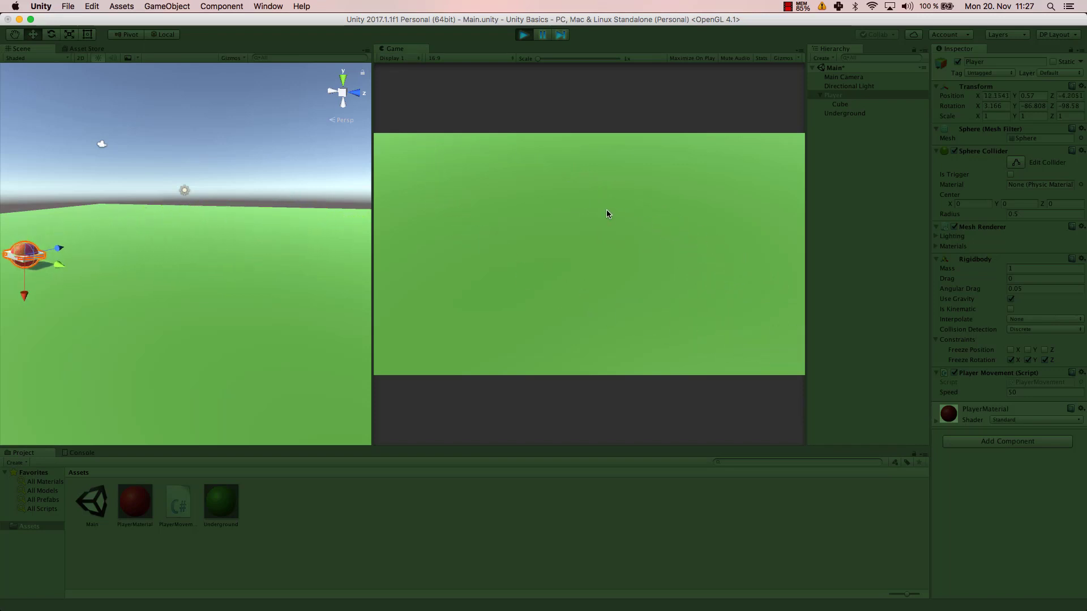
key(s)
key(a)
key(w)
key(d)
key(d)
key(s)
key(a)
key(w)
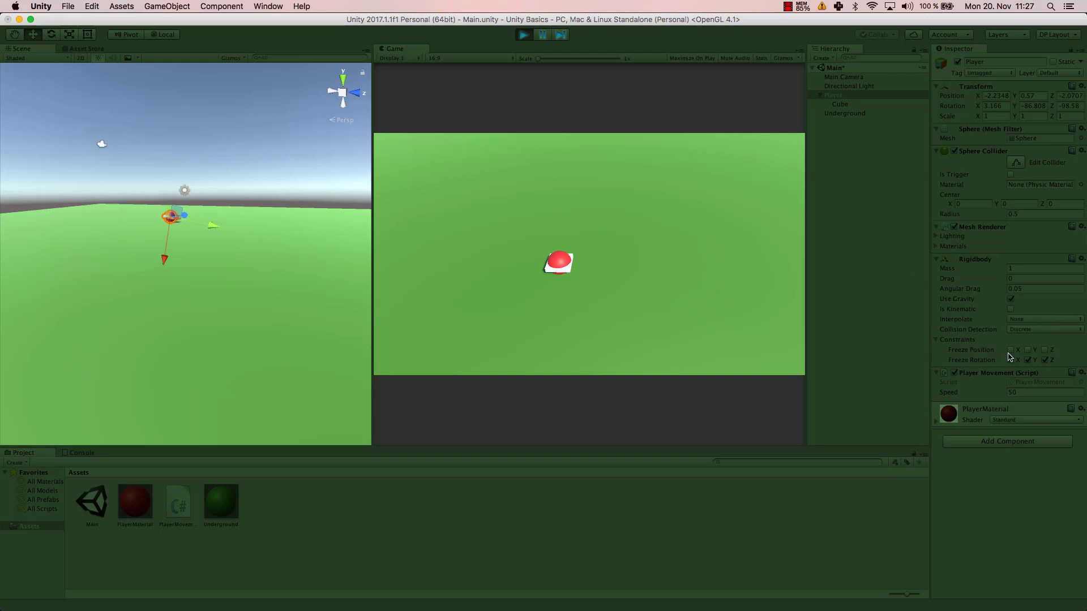
Release the frozen Z rotation, toggle Use Gravity off and on, and stop the game.
click(1046, 360)
click(1011, 299)
click(1009, 299)
click(522, 36)
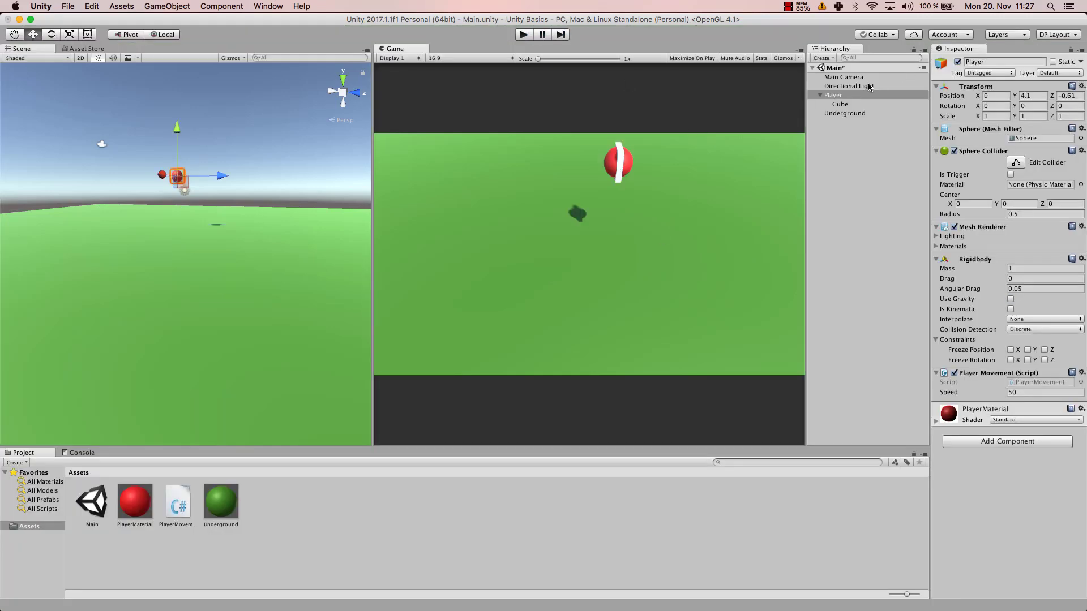
Delete the child cube from the Player and switch to another application.
click(840, 105)
right_click(842, 107)
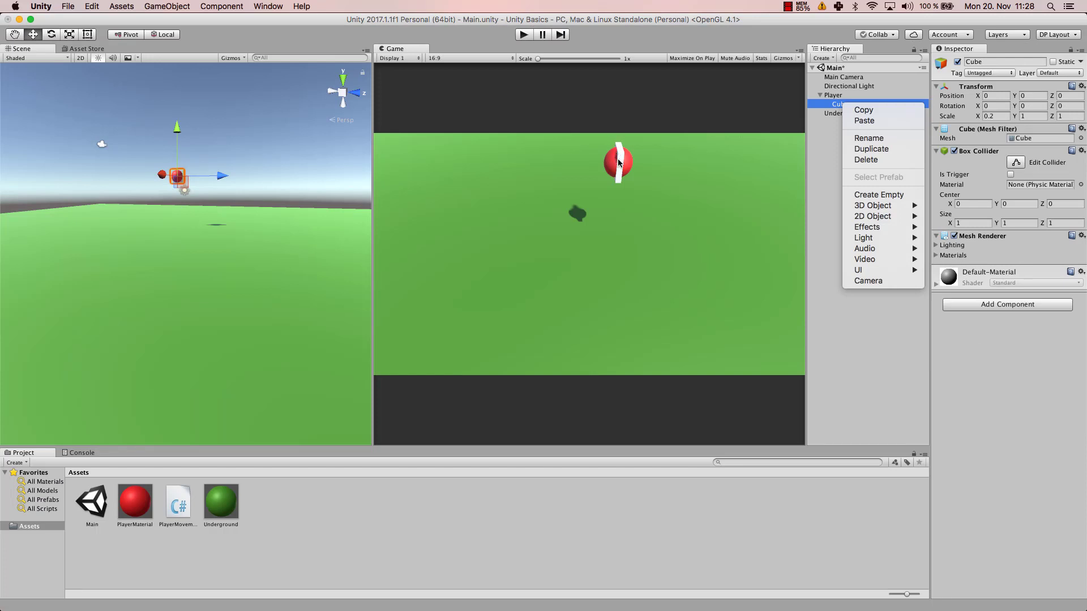
click(837, 105)
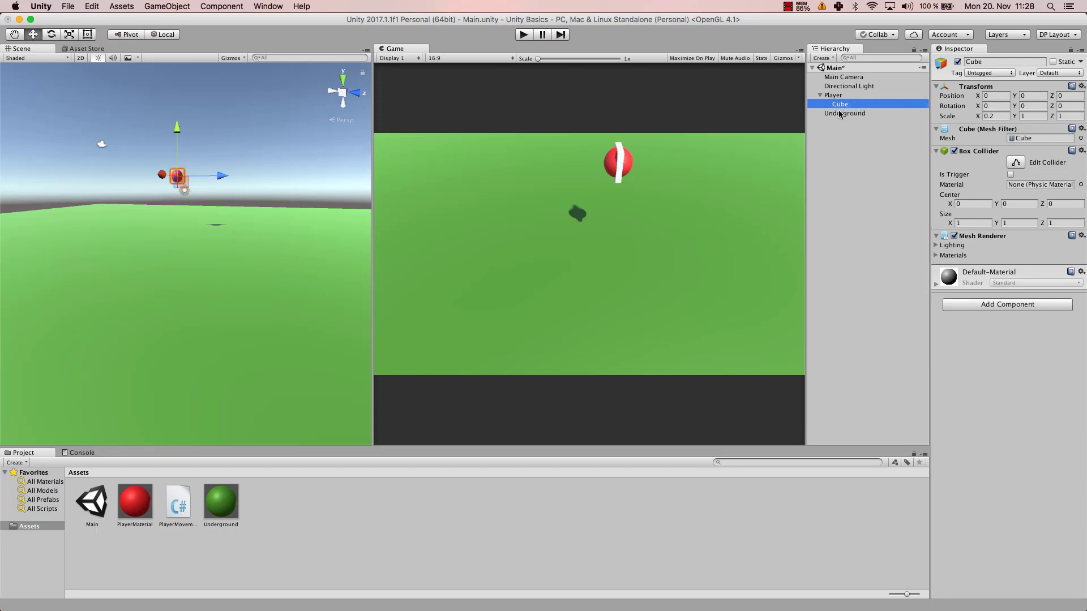
right_click(839, 106)
click(837, 107)
right_click(836, 107)
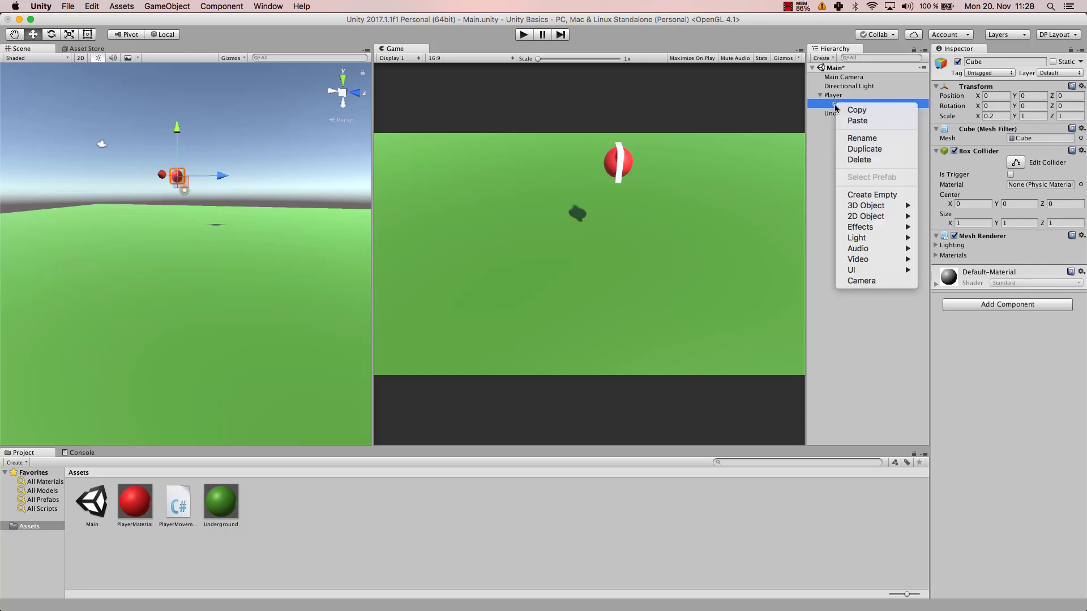
click(865, 161)
click(833, 95)
click(844, 154)
key(super+Tab)
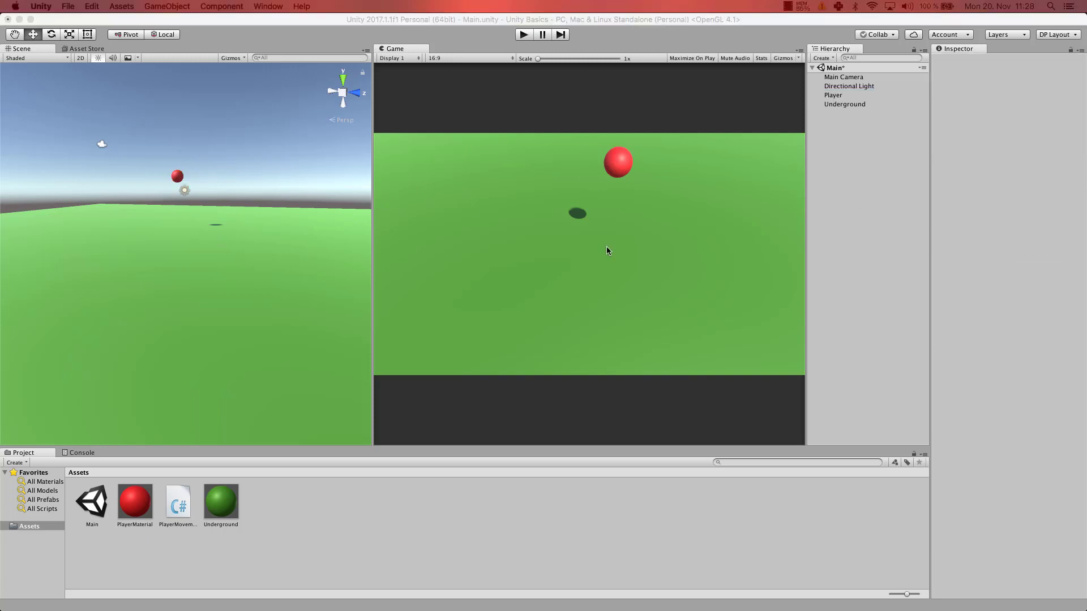